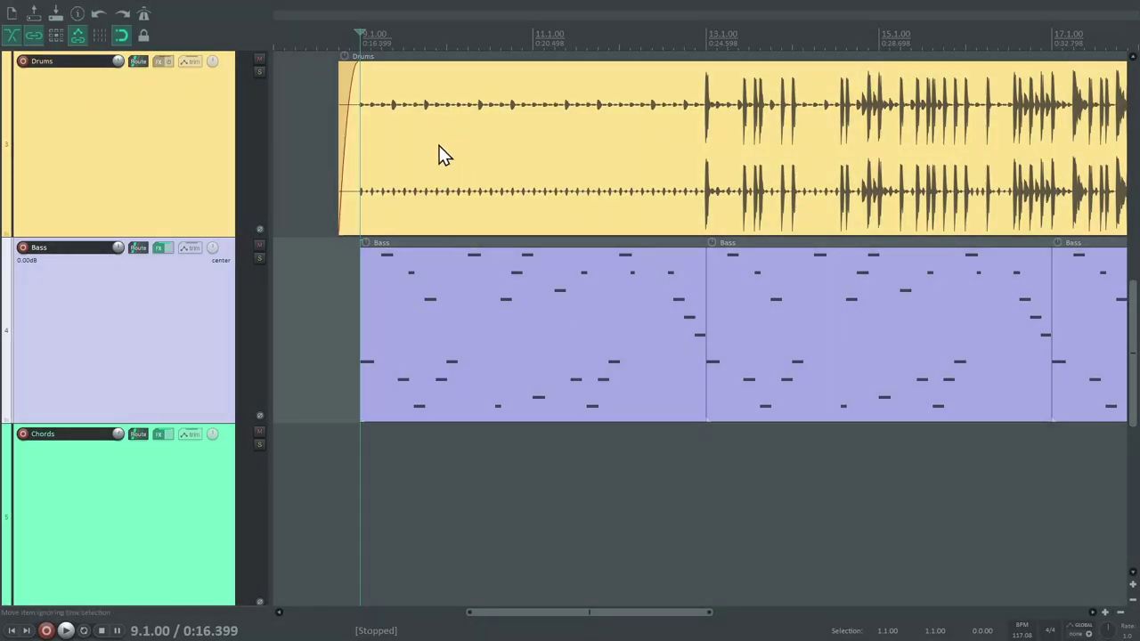
# Audition the project, then show the Drums track's volume envelope lane, flat at -2.50 dB.
pyautogui.press('space')
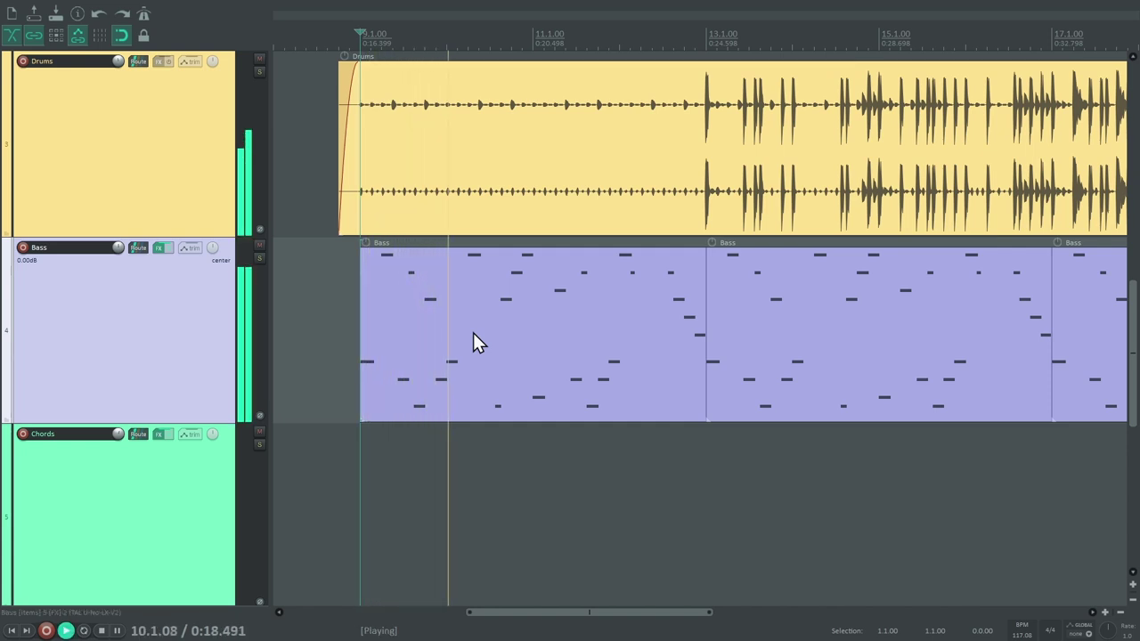
pyautogui.press('space')
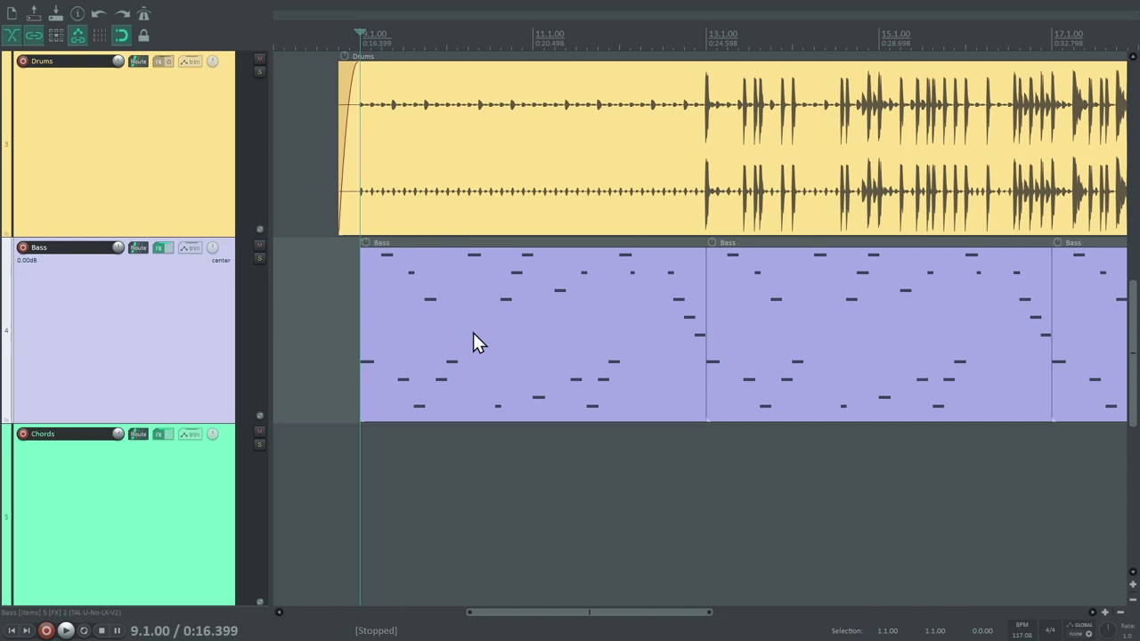
pyautogui.click(157, 190)
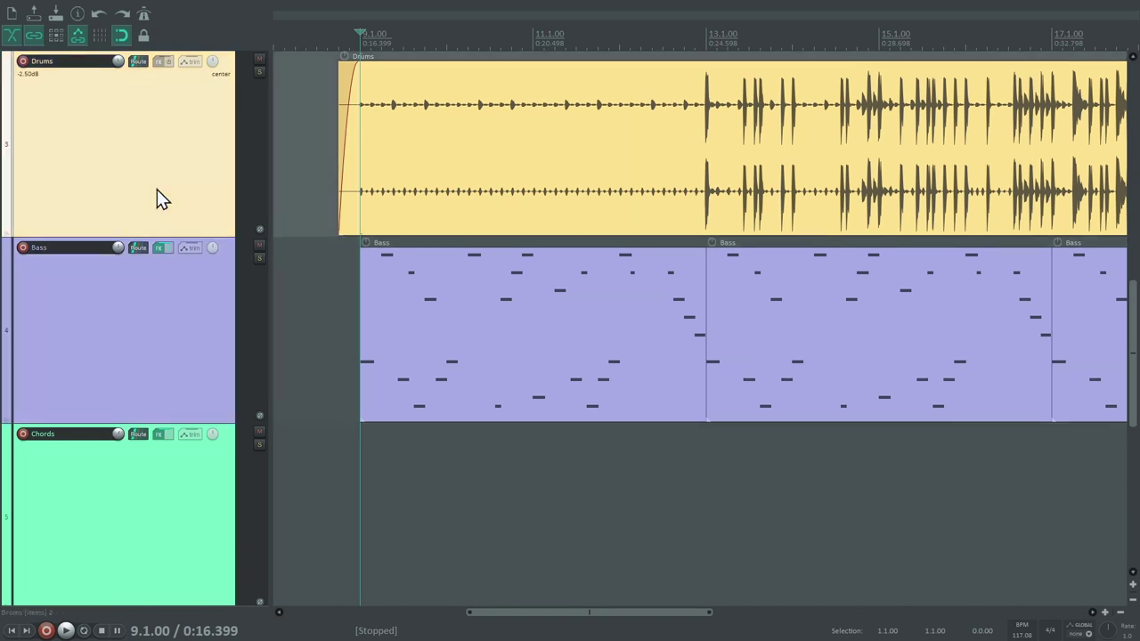
pyautogui.press('v')
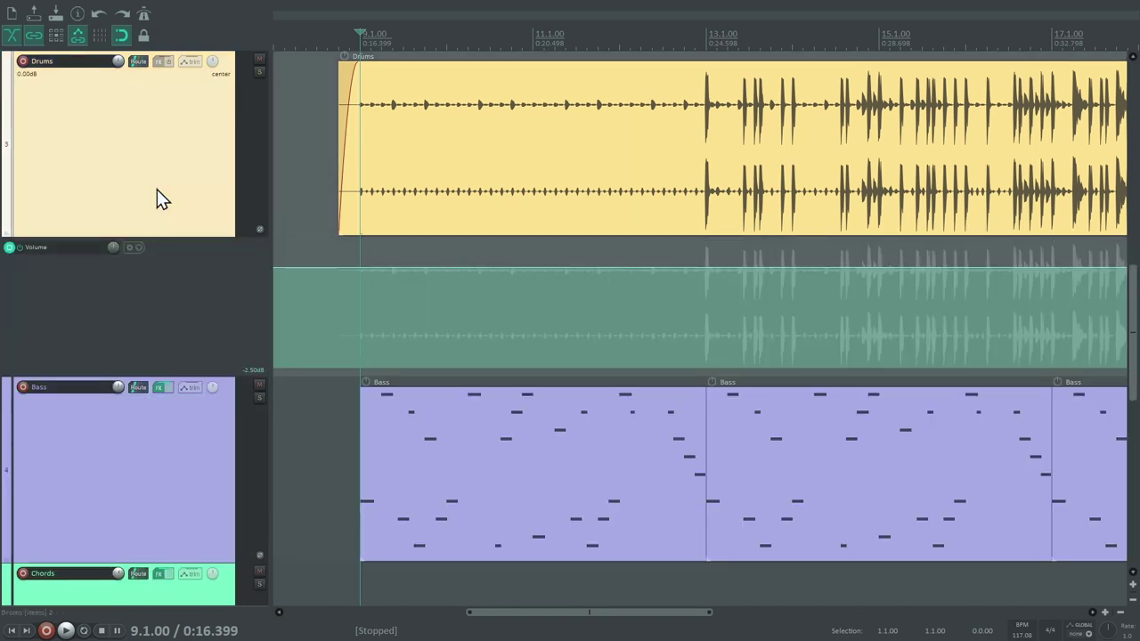
# Add Drums volume points just after bar 9 and pull one down into a dip.
pyautogui.click(376, 266)
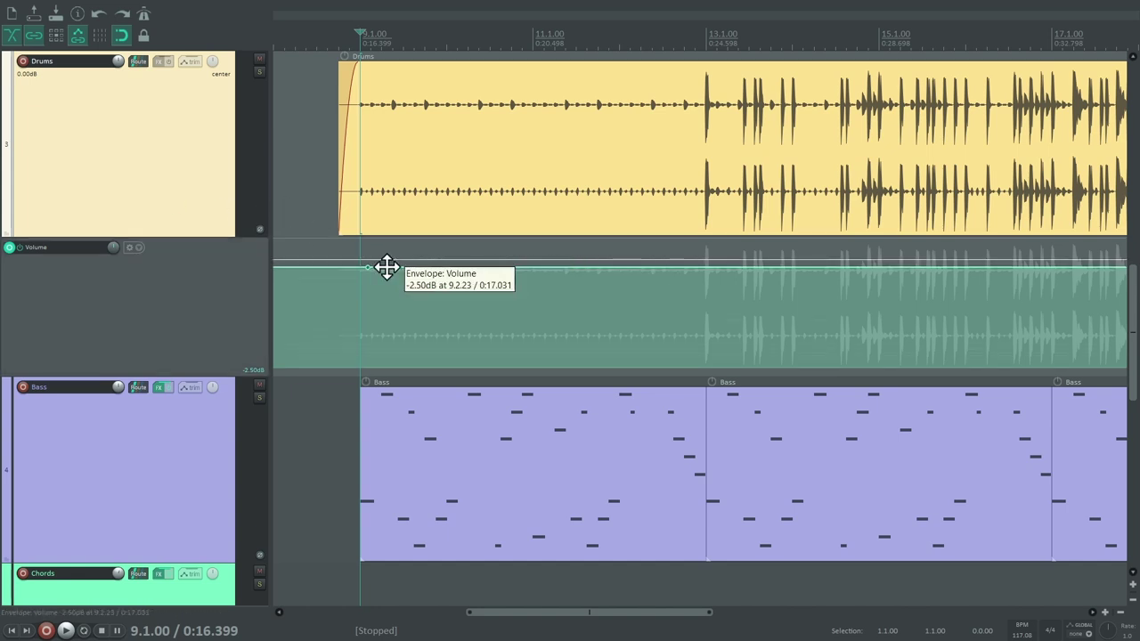
pyautogui.moveTo(386, 267); pyautogui.dragTo(444, 242)
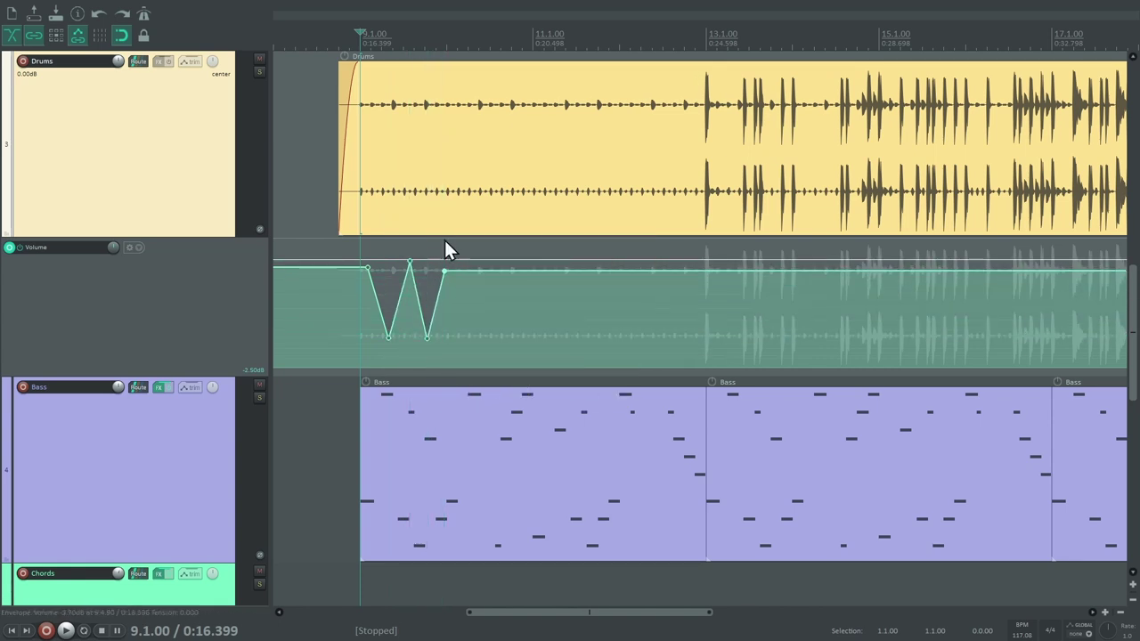
pyautogui.press('space')
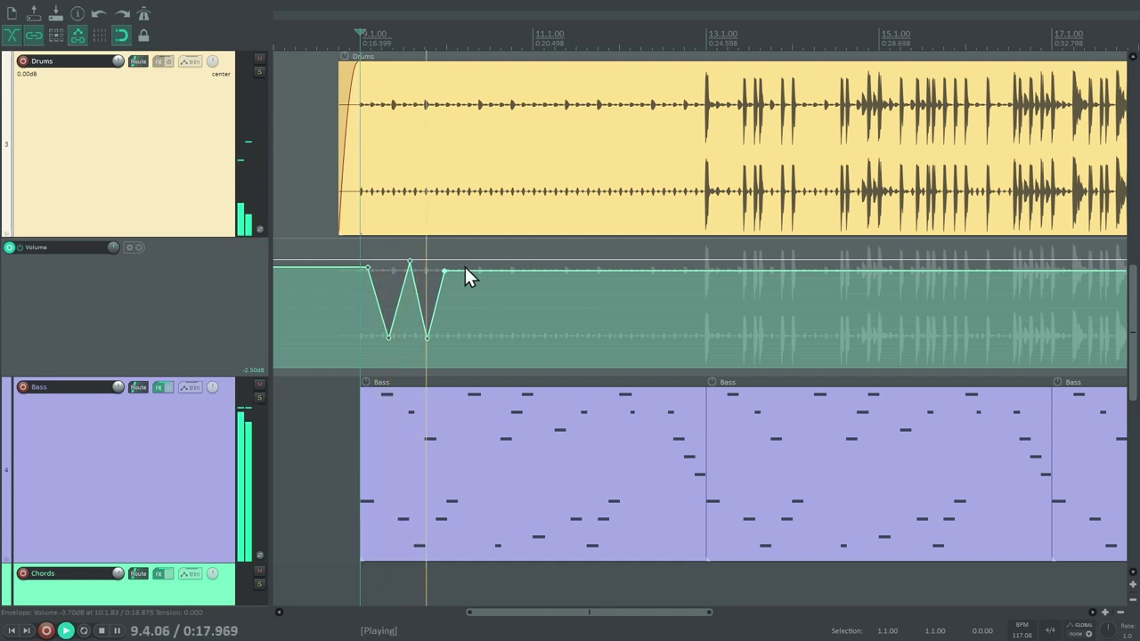
pyautogui.press('space')
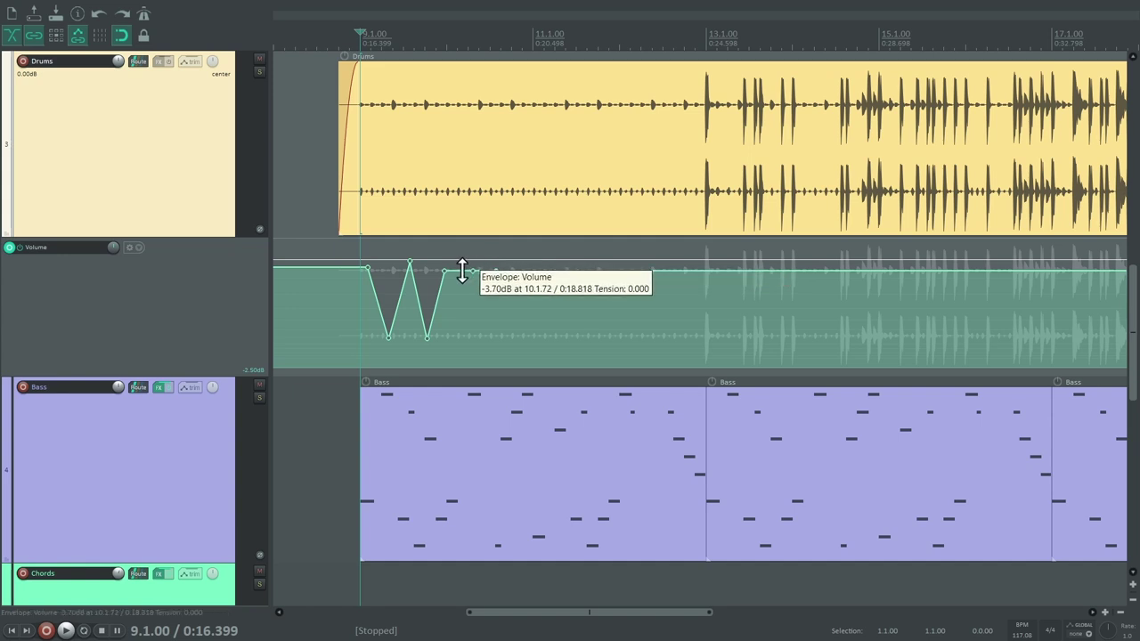
# Refine the dip to about -15 dB by deleting the middle peak and moving points later.
pyautogui.moveTo(463, 272); pyautogui.dragTo(465, 306)
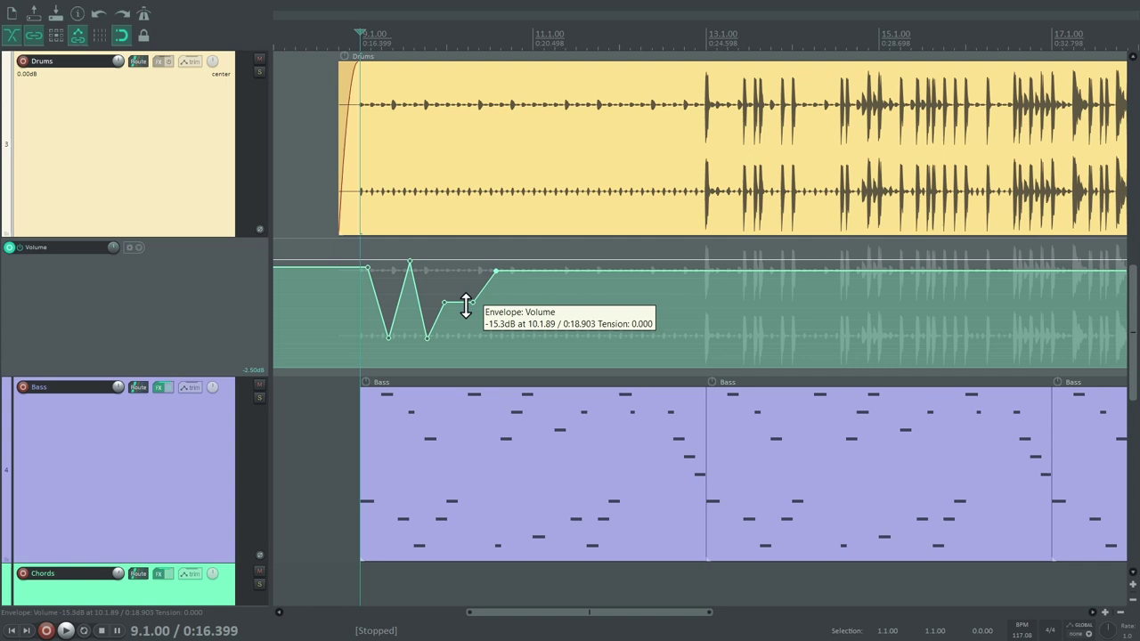
pyautogui.keyDown('alt'); pyautogui.click(409, 263); pyautogui.keyUp('alt')
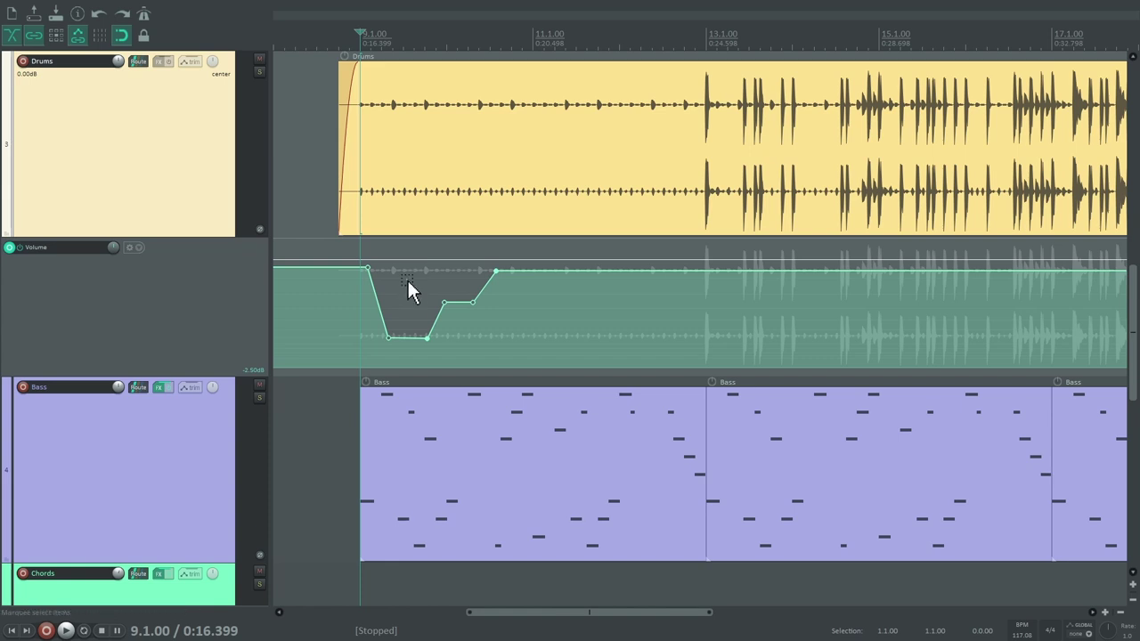
pyautogui.moveTo(407, 278); pyautogui.dragTo(500, 361)
pyautogui.moveTo(448, 300)
pyautogui.mouseDown()
pyautogui.moveTo(458, 329)
pyautogui.moveTo(430, 300)
pyautogui.moveTo(450, 288)
pyautogui.moveTo(436, 296)
pyautogui.mouseUp()
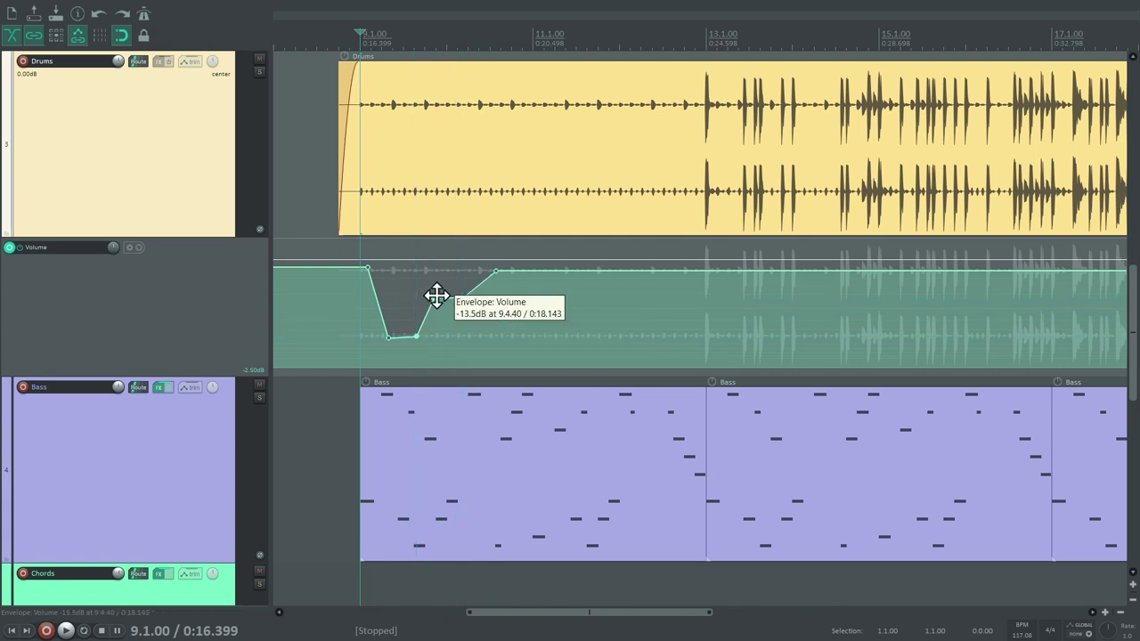
# Clear the Drums volume envelope, lower it to -6 dB, and slope its later part.
pyautogui.rightClick(436, 299)
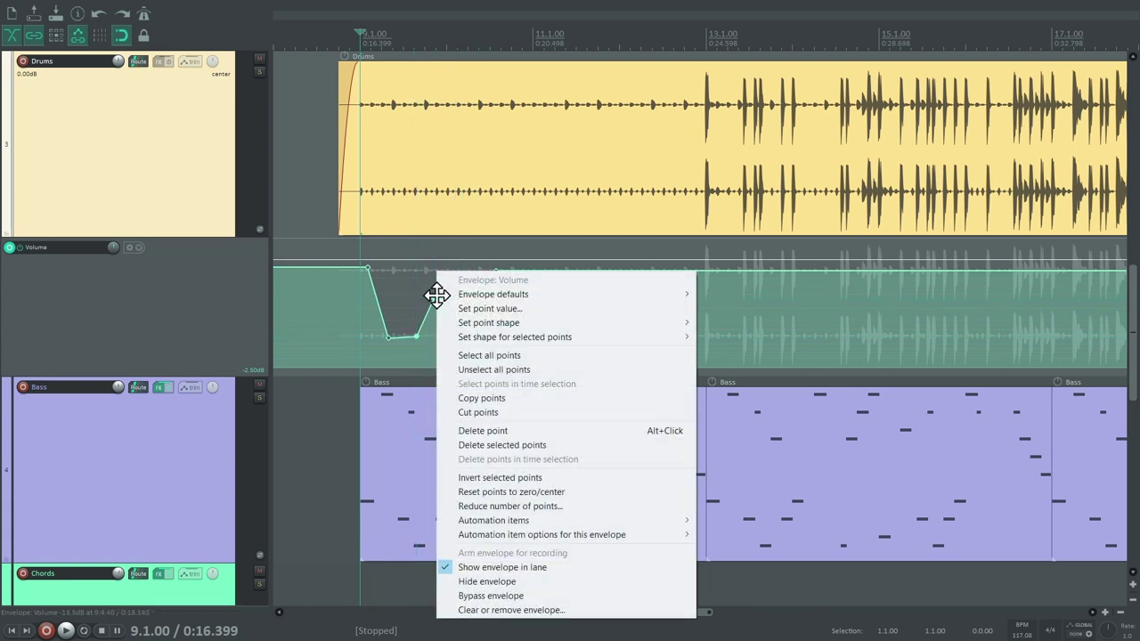
pyautogui.click(511, 608)
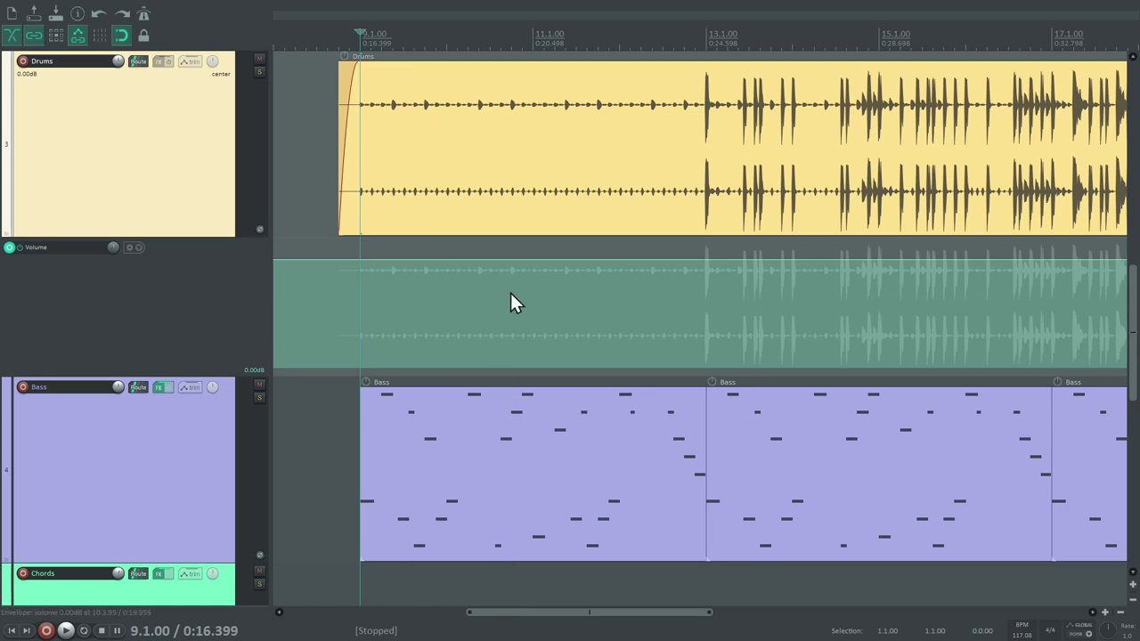
pyautogui.moveTo(519, 259); pyautogui.dragTo(519, 279)
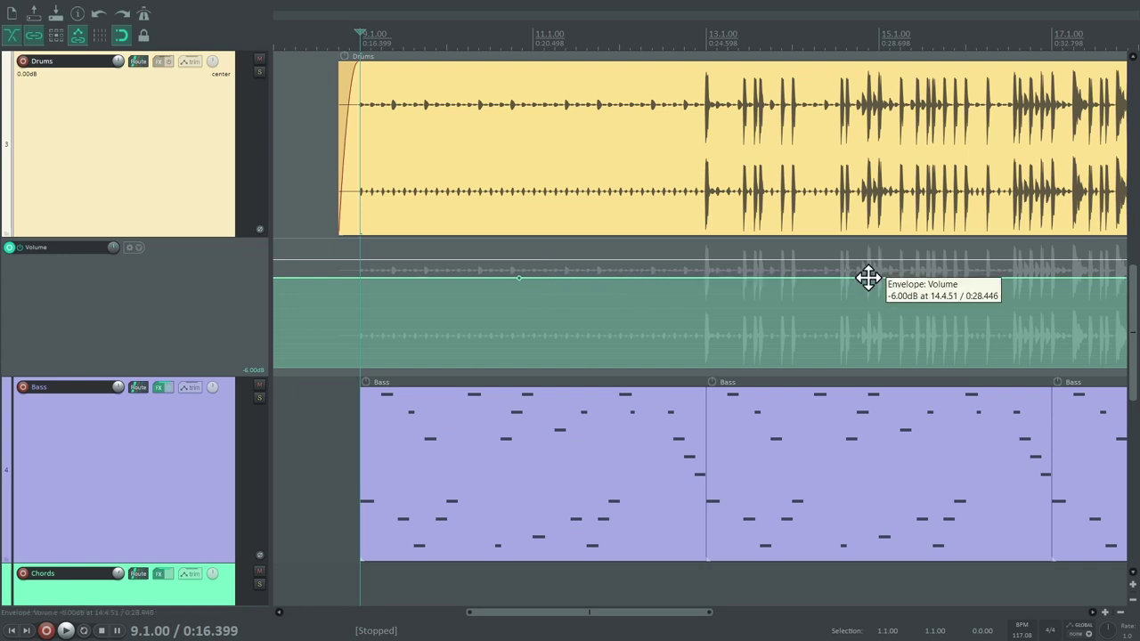
pyautogui.moveTo(868, 278); pyautogui.dragTo(867, 253)
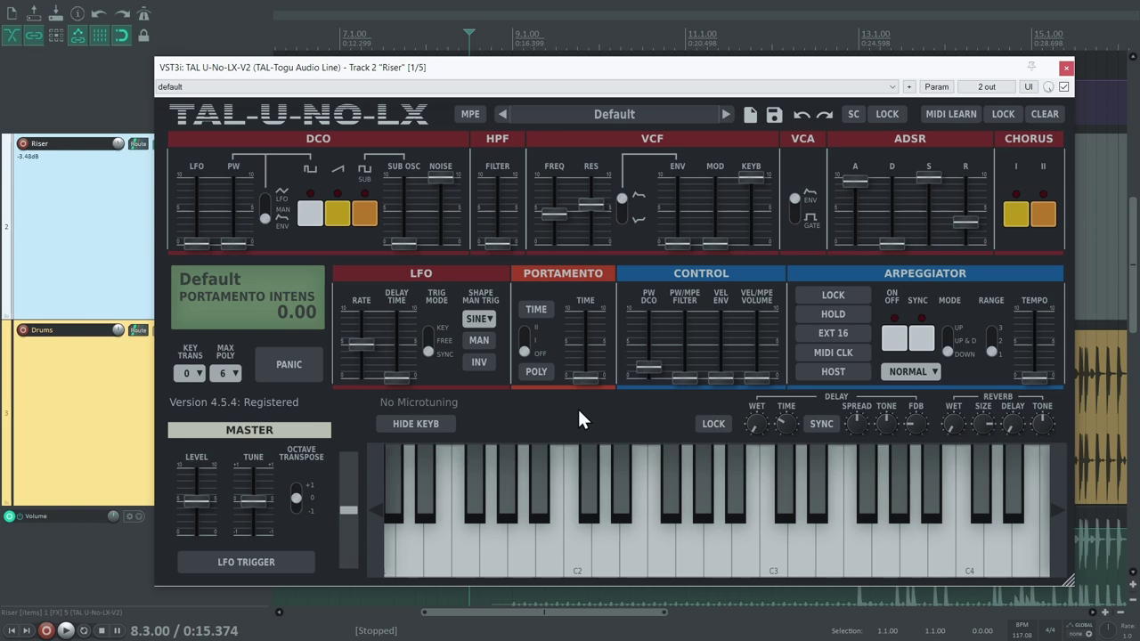
# Raise the Riser synth's VCF cutoff to 4.85 while the project plays.
pyautogui.press('space')
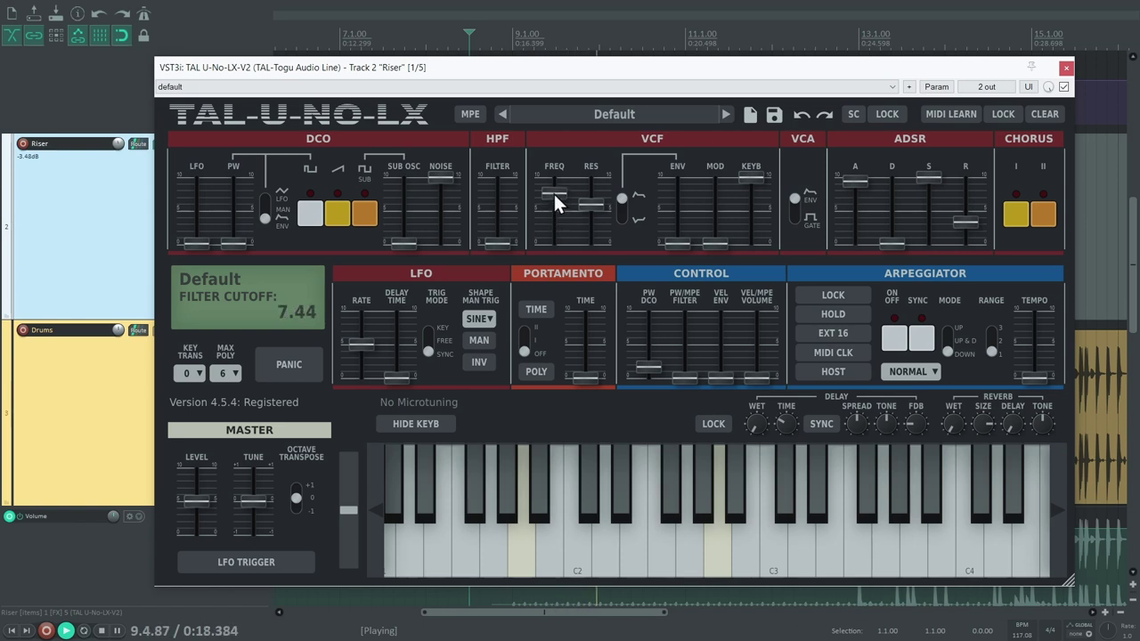
pyautogui.moveTo(553, 191)
pyautogui.mouseDown()
pyautogui.moveTo(553, 177)
pyautogui.moveTo(555, 209)
pyautogui.mouseUp()
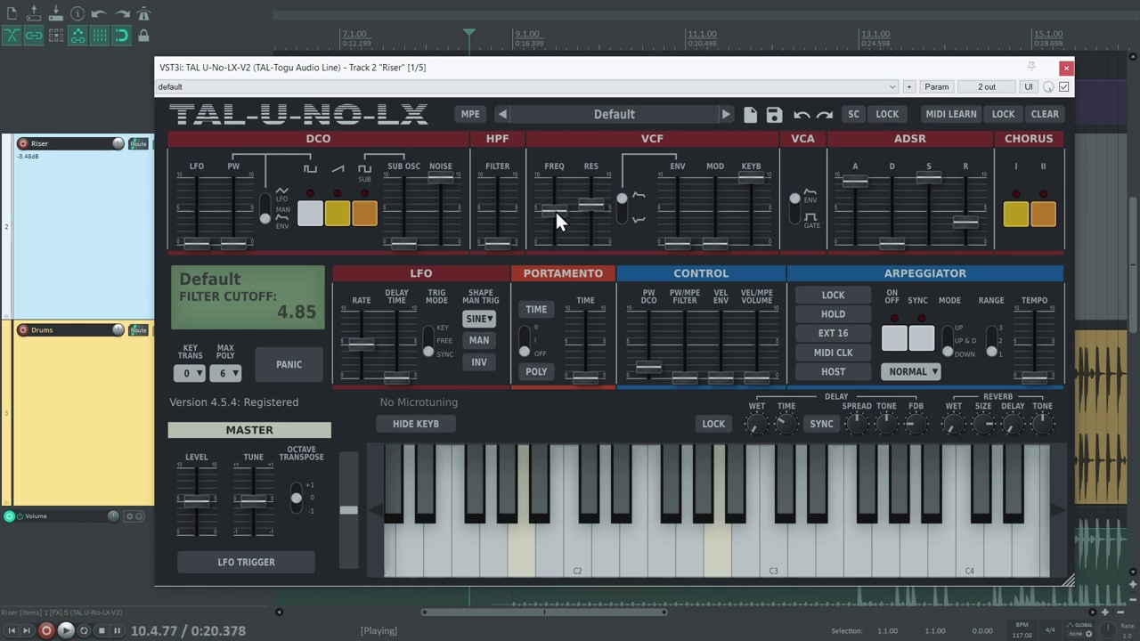
pyautogui.press('space')
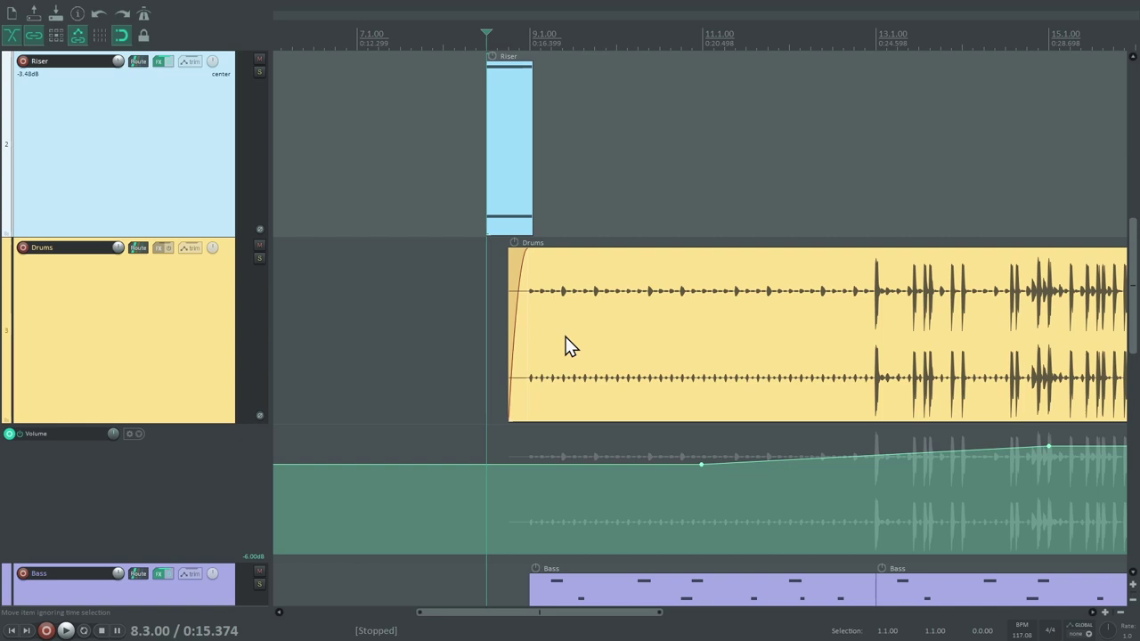
# In the Riser envelope list, try filtering for 'filter', then show only last-touched parameters.
pyautogui.click(191, 62)
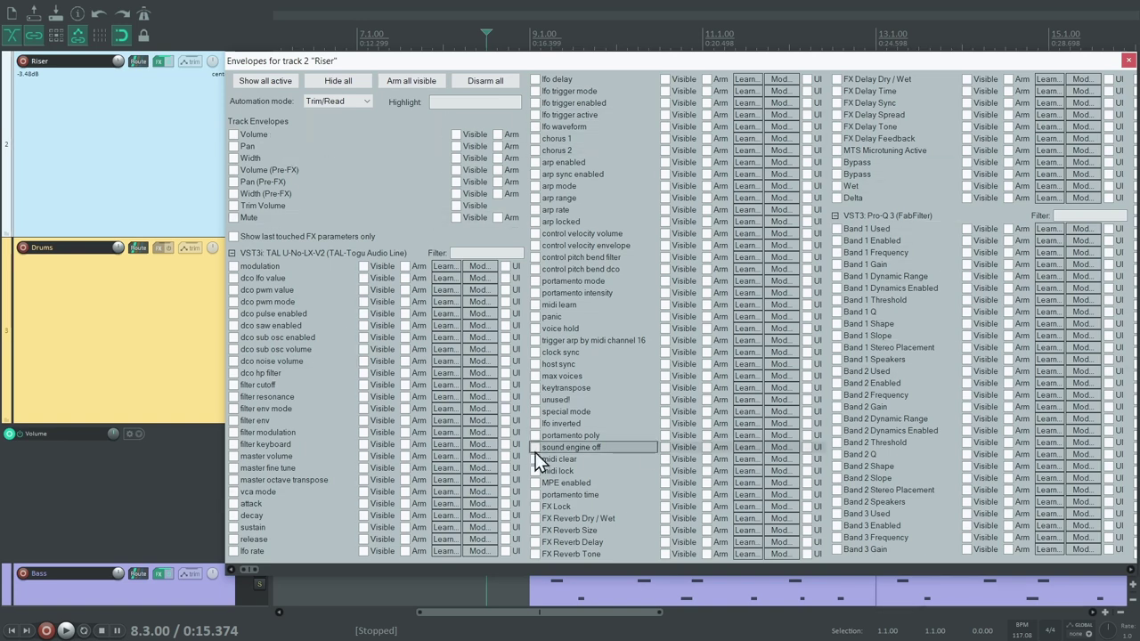
pyautogui.moveTo(252, 569)
pyautogui.mouseDown()
pyautogui.moveTo(1064, 575)
pyautogui.moveTo(238, 581)
pyautogui.mouseUp()
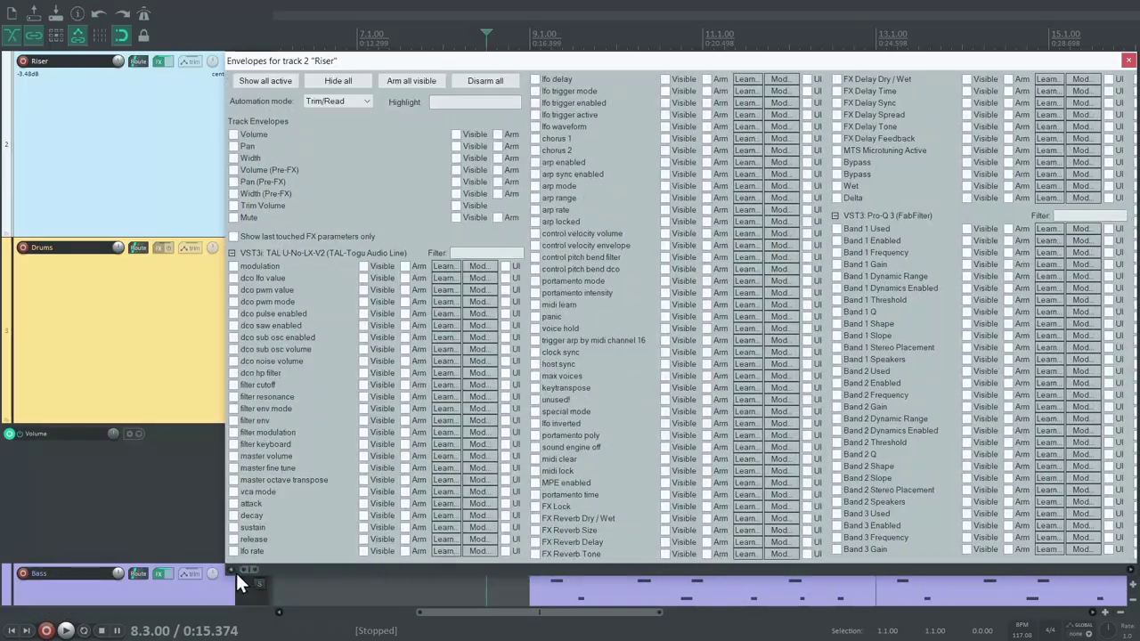
pyautogui.click(459, 254)
pyautogui.write('filter')
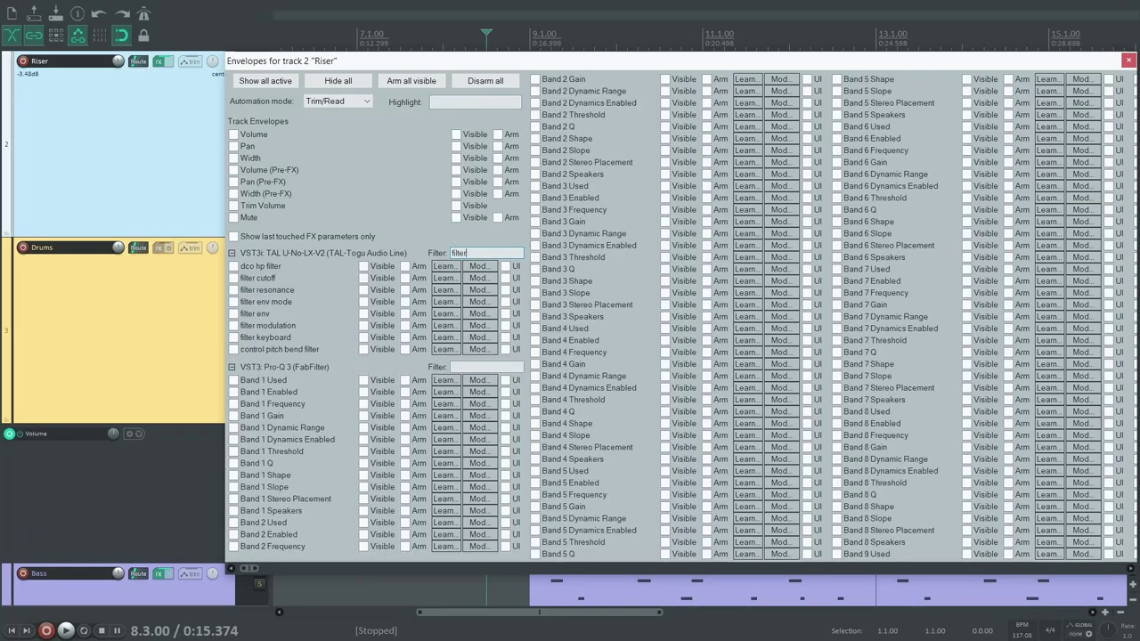
pyautogui.press('BackSpace')
pyautogui.press('BackSpace')
pyautogui.press('BackSpace')
pyautogui.press('BackSpace')
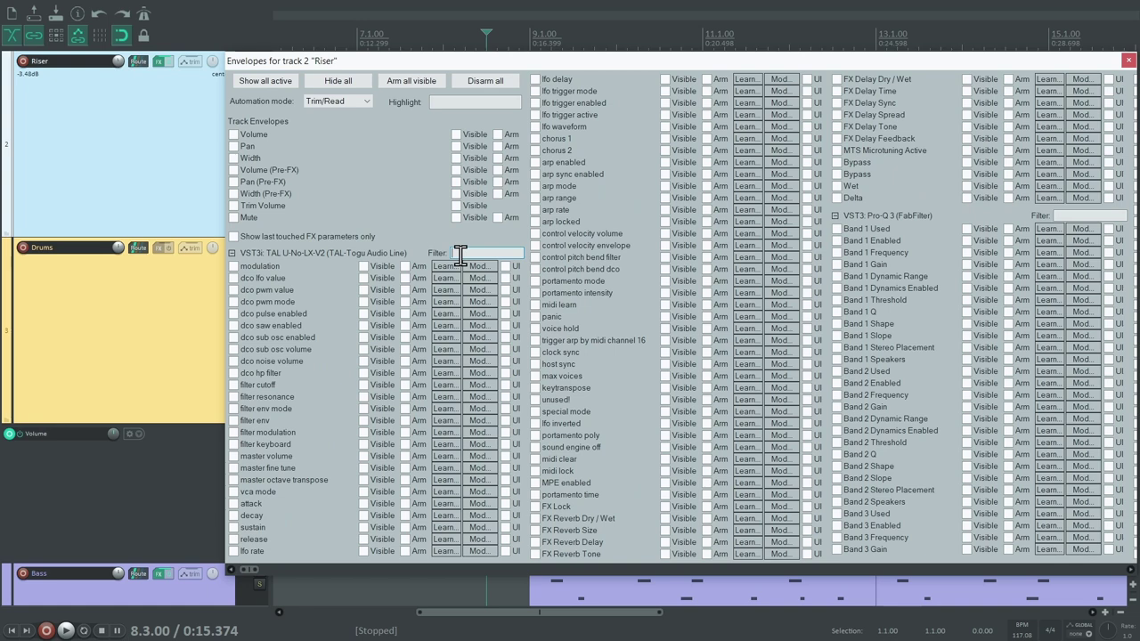
pyautogui.click(237, 236)
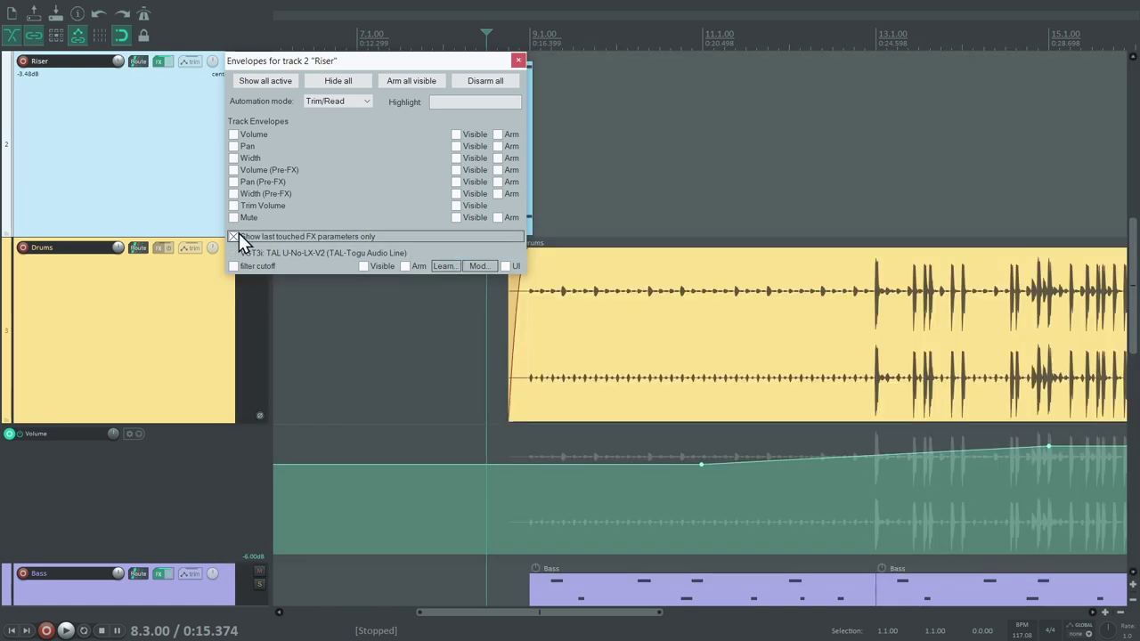
# Add a visible, armed filter cutoff envelope for Riser and zoom to the item's start.
pyautogui.click(236, 264)
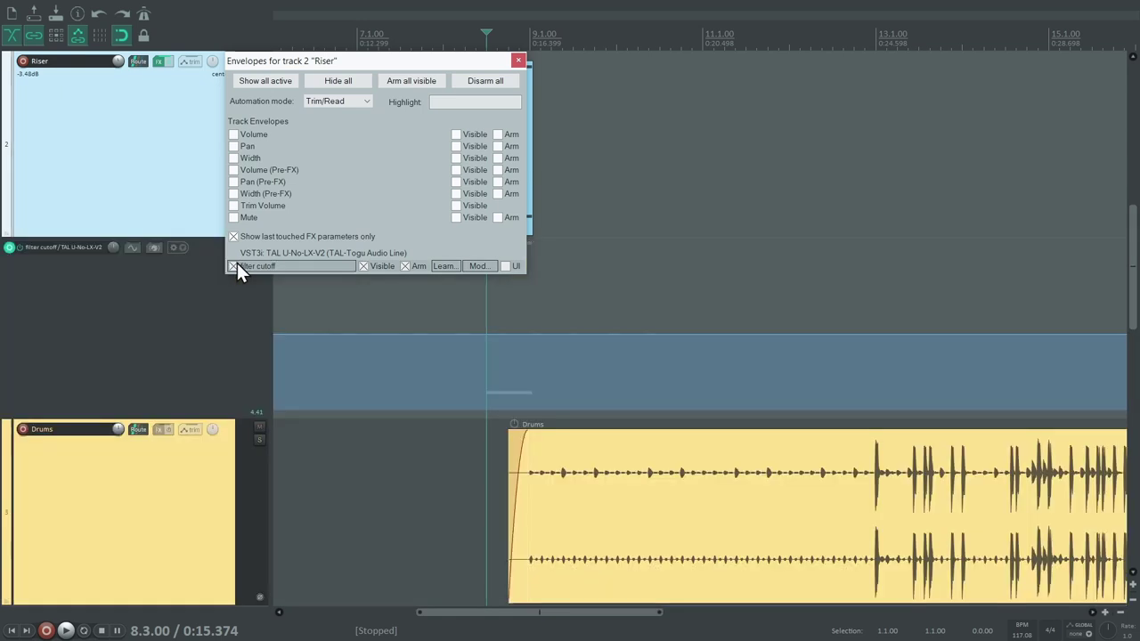
pyautogui.click(518, 60)
pyautogui.scroll(2, 512, 56)
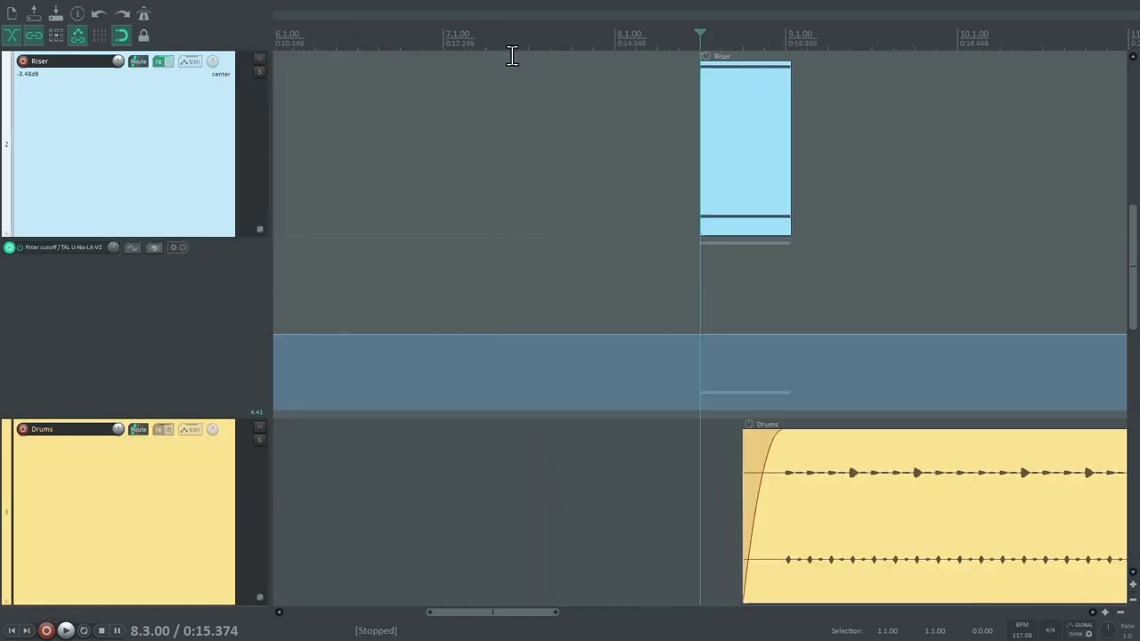
pyautogui.scroll(5, 512, 56)
pyautogui.moveTo(910, 134); pyautogui.dragTo(630, 140)
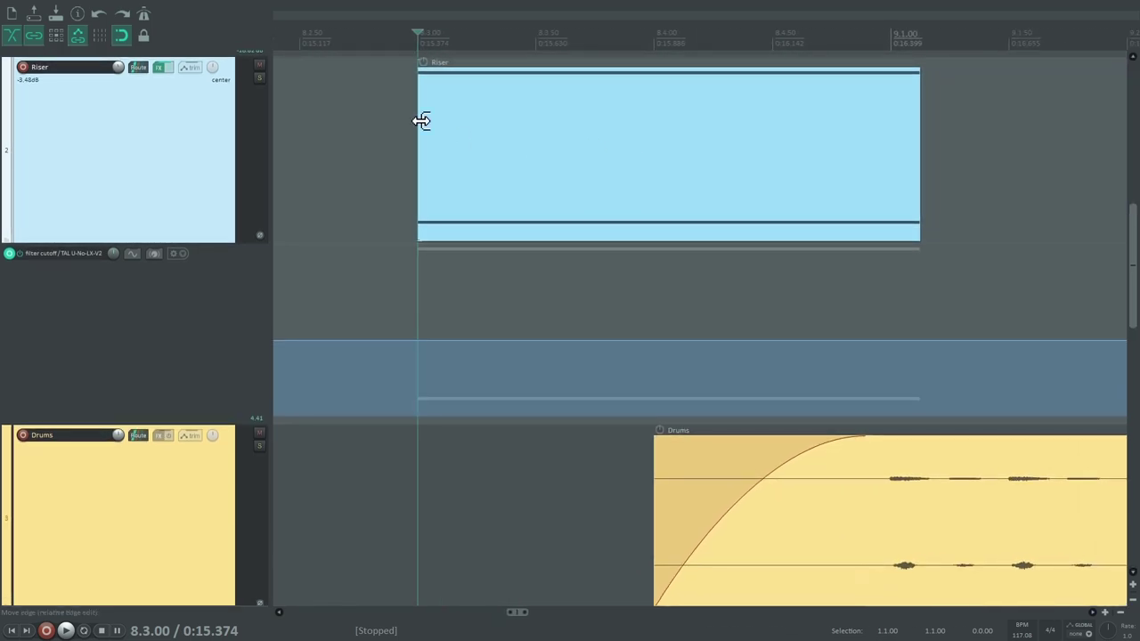
# Solo Riser and draw a cutoff ramp from 4.48 at bar 8.3 up to about 9.1.
pyautogui.click(260, 77)
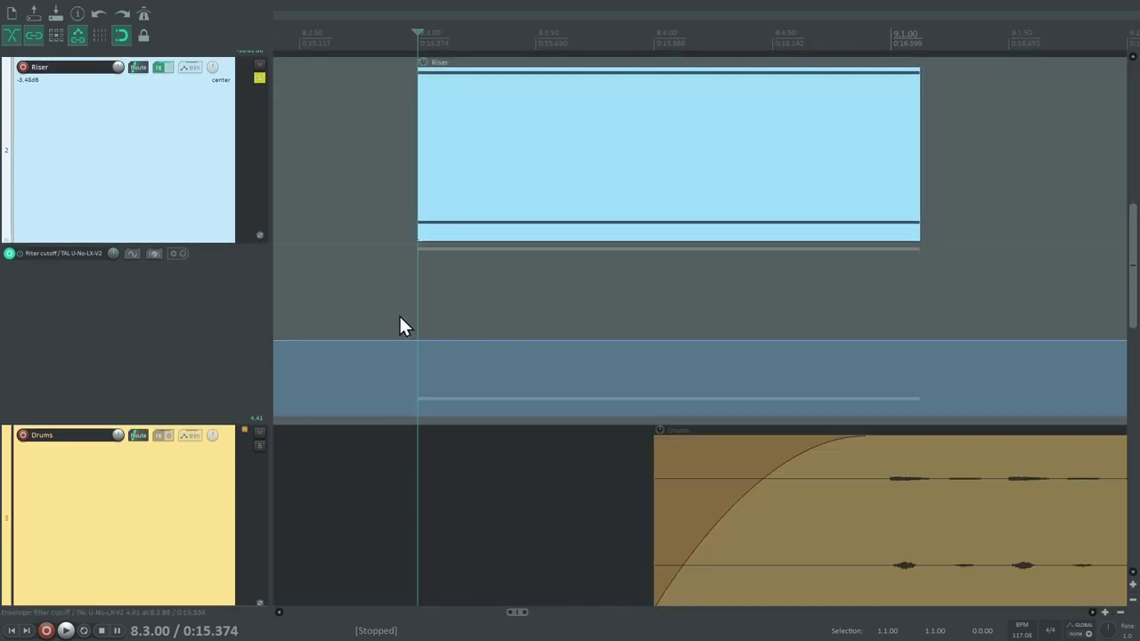
pyautogui.click(412, 336)
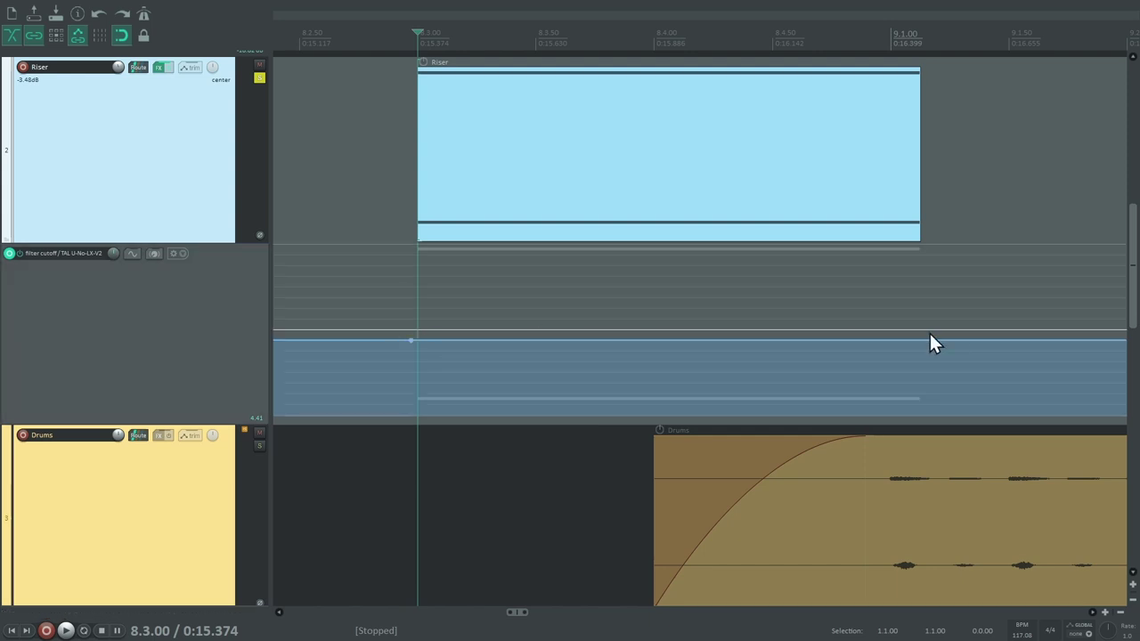
pyautogui.moveTo(937, 337); pyautogui.dragTo(952, 217)
pyautogui.press('space')
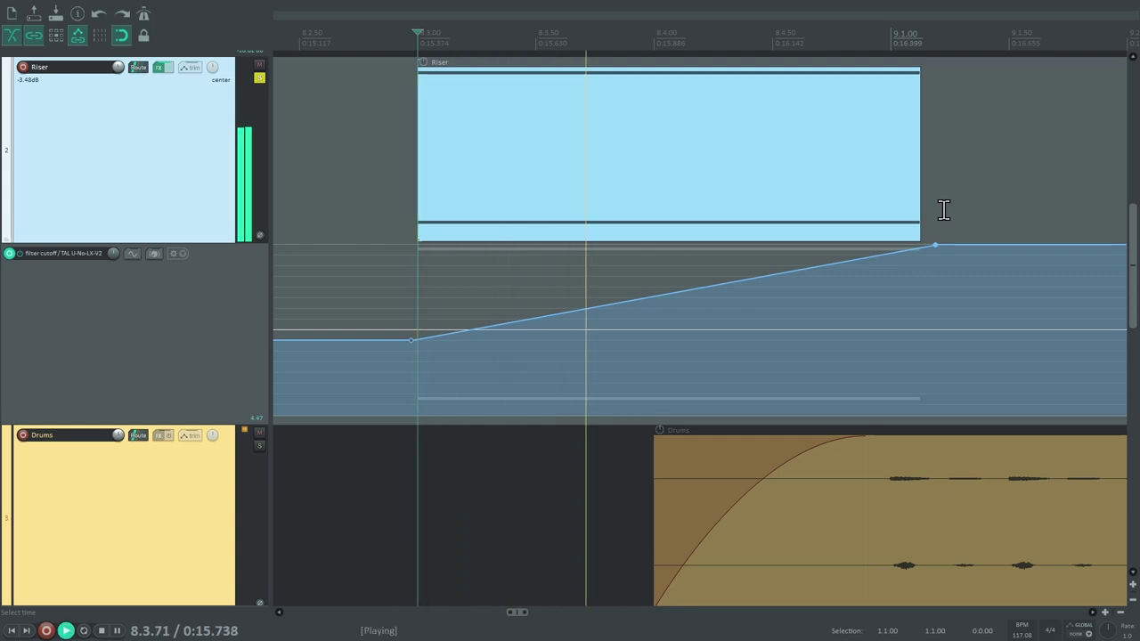
pyautogui.press('space')
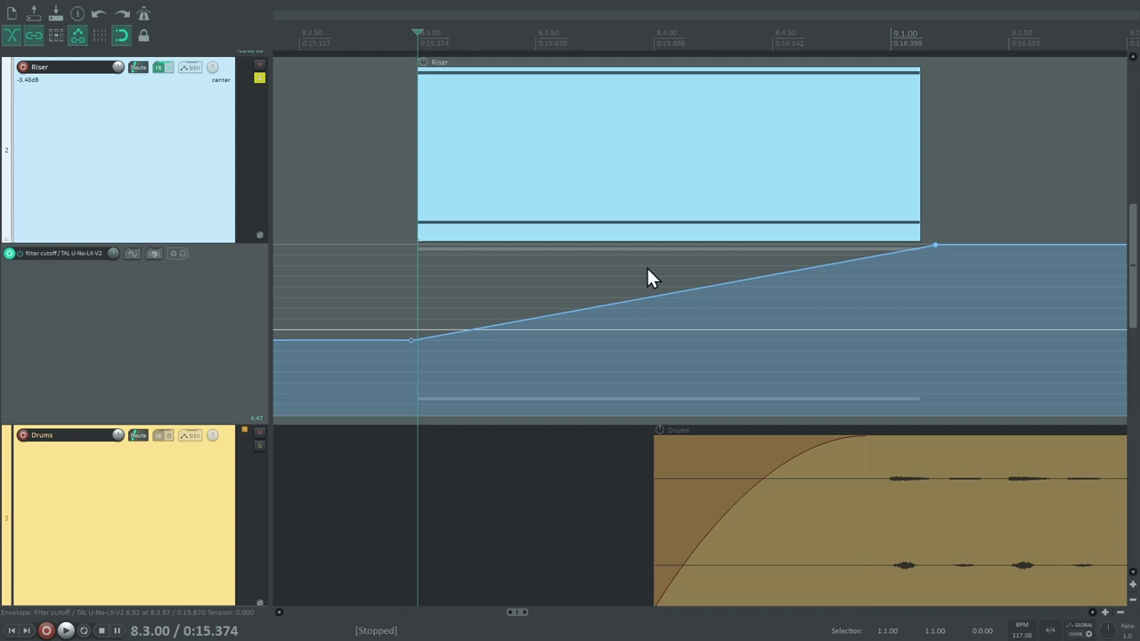
# Set the ramp's start point to a Square shape and audition it.
pyautogui.rightClick(411, 340)
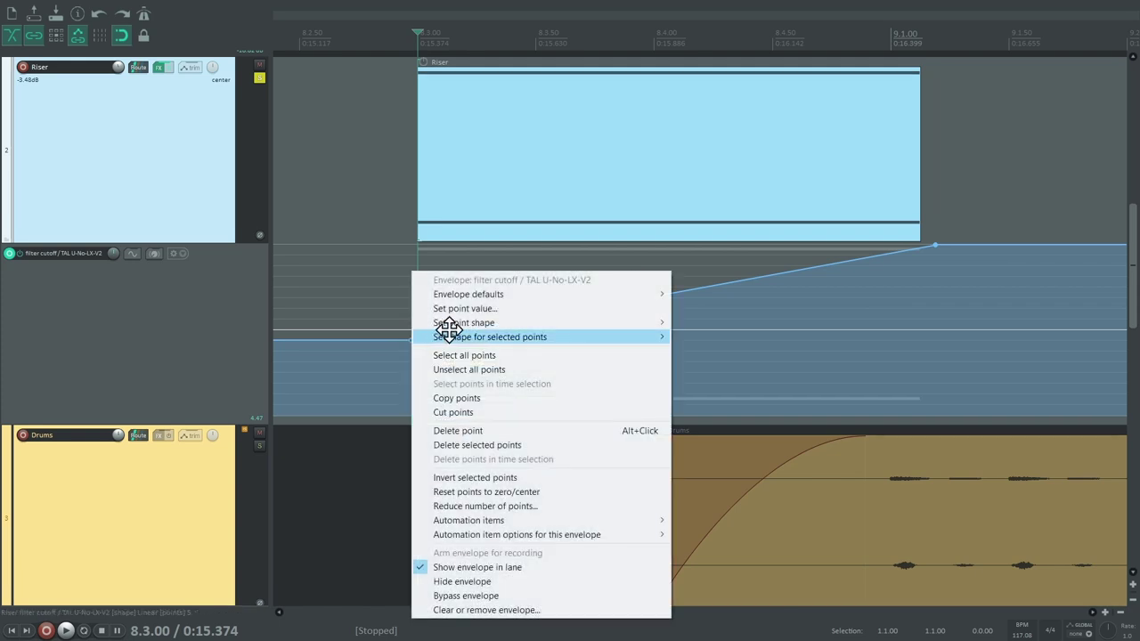
pyautogui.moveTo(447, 325)
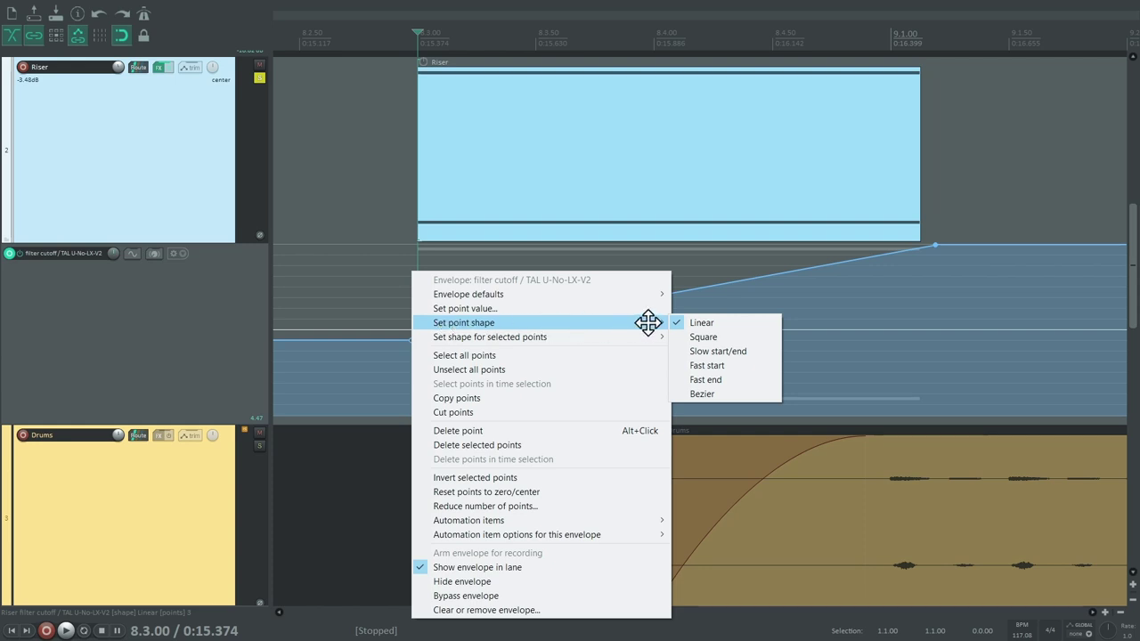
pyautogui.click(713, 337)
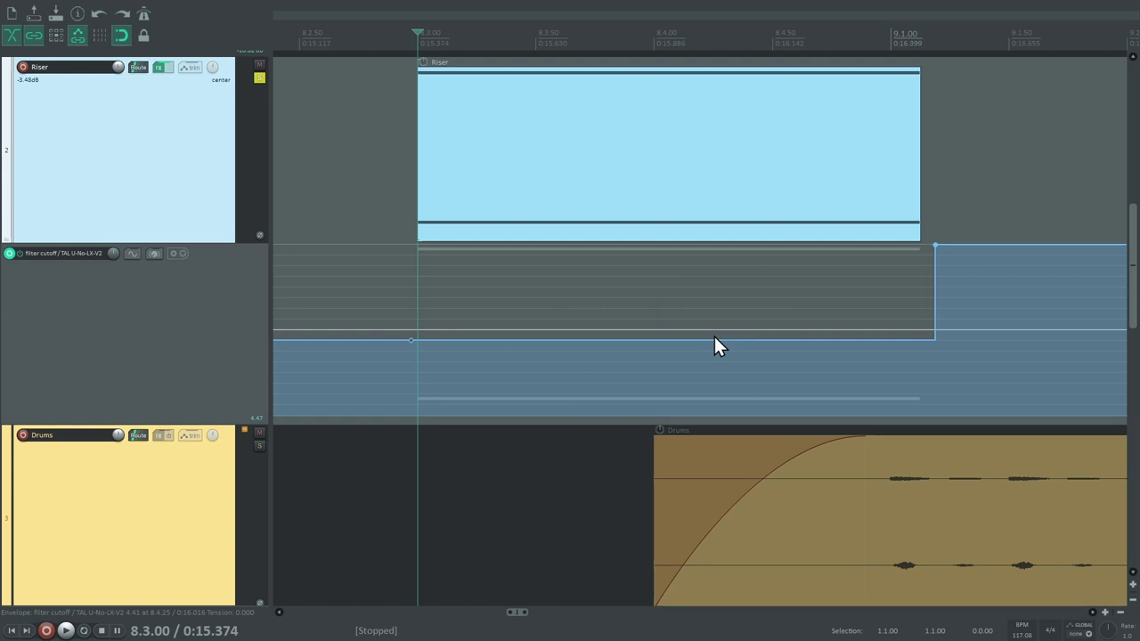
pyautogui.press('space')
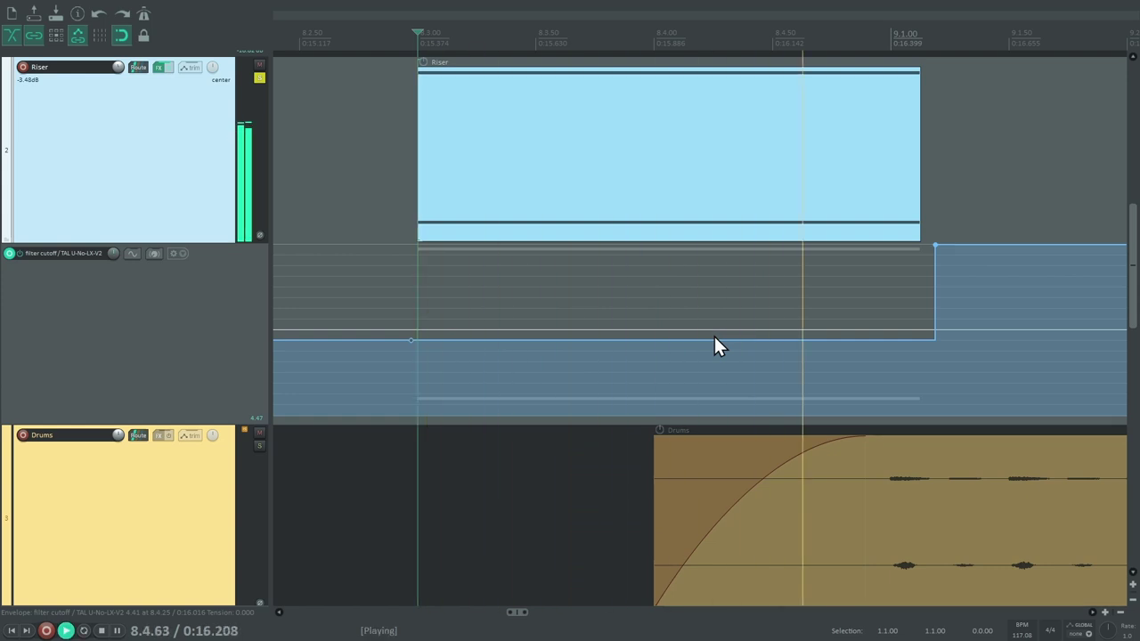
pyautogui.press('space')
# Change the start point to Slow start/end and audition the S-curve sweep.
pyautogui.rightClick(409, 339)
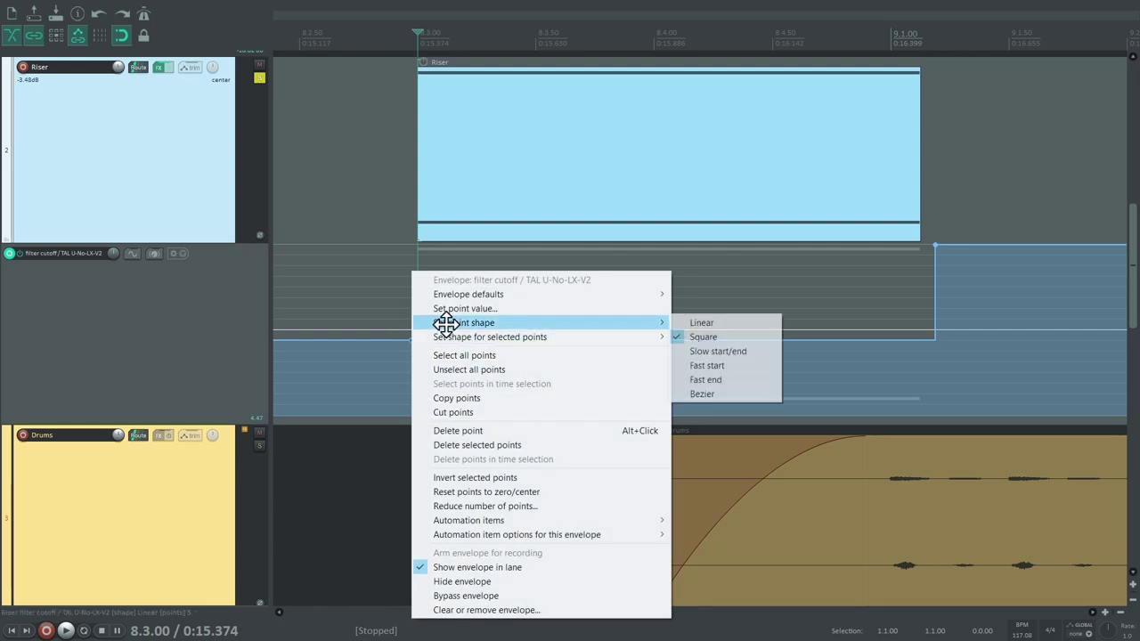
pyautogui.click(722, 351)
pyautogui.press('space')
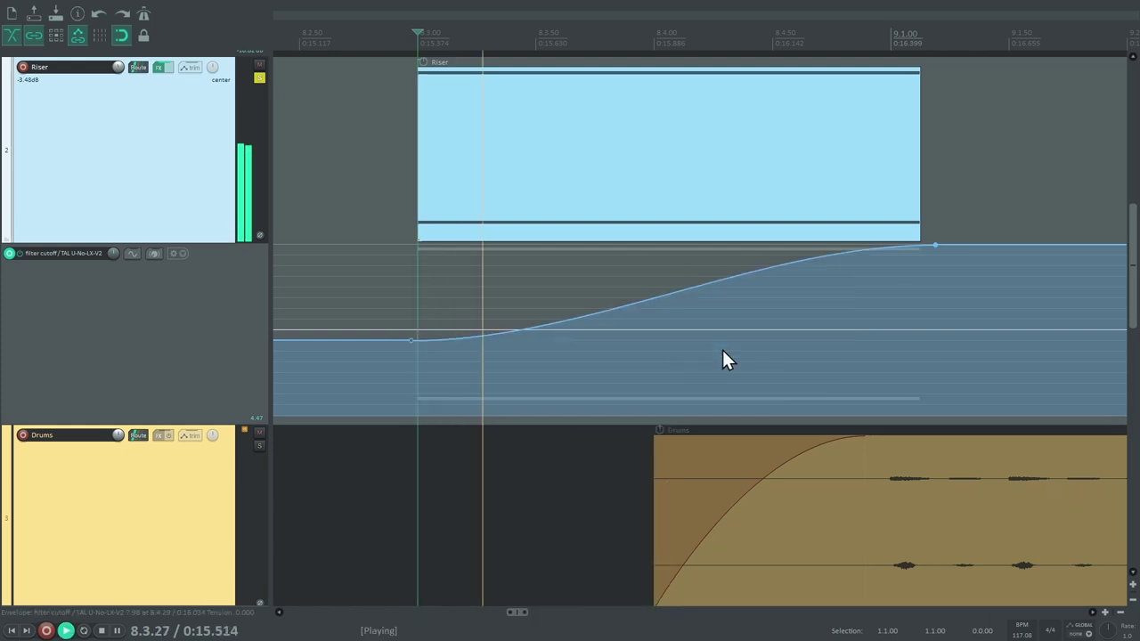
pyautogui.press('space')
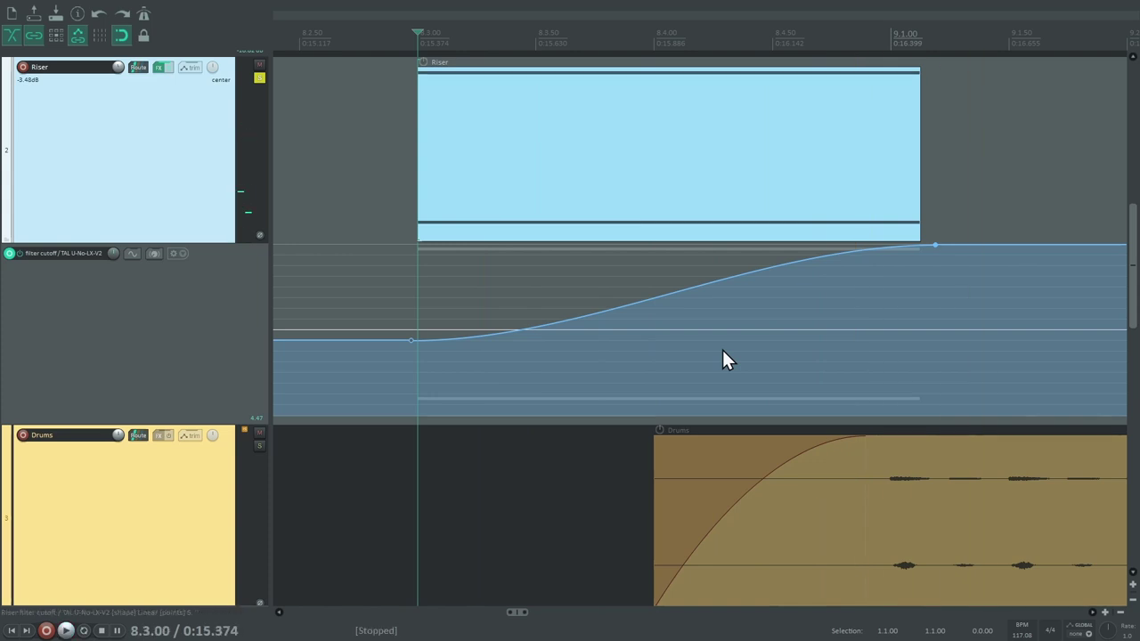
# Try the Fast start point shape on the cutoff ramp and audition it.
pyautogui.rightClick(410, 338)
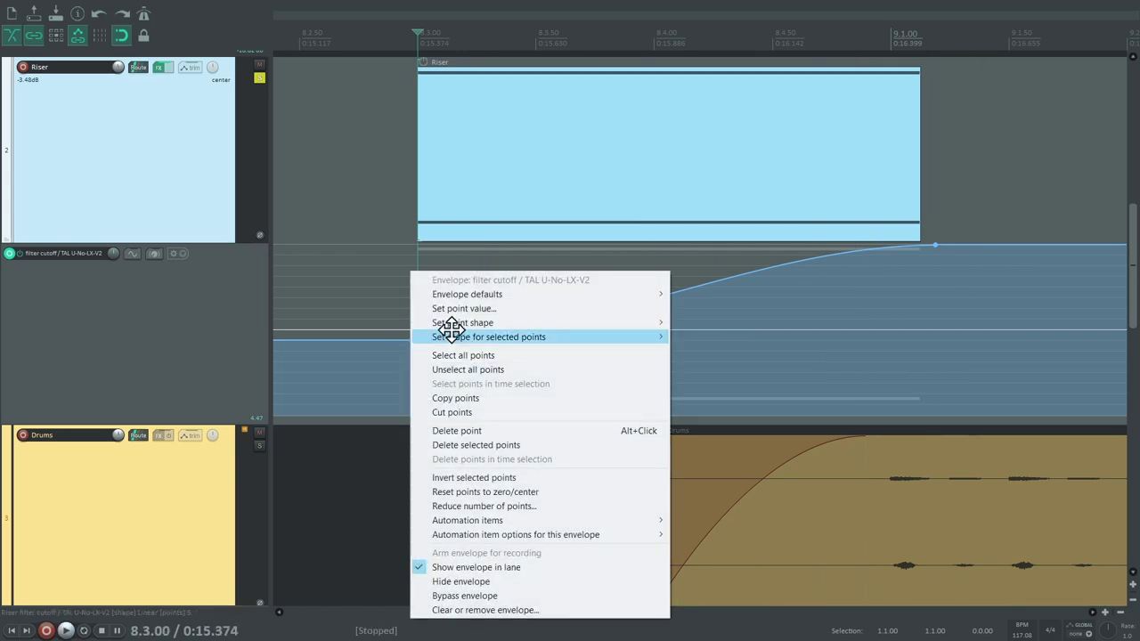
pyautogui.moveTo(453, 323)
pyautogui.click(722, 365)
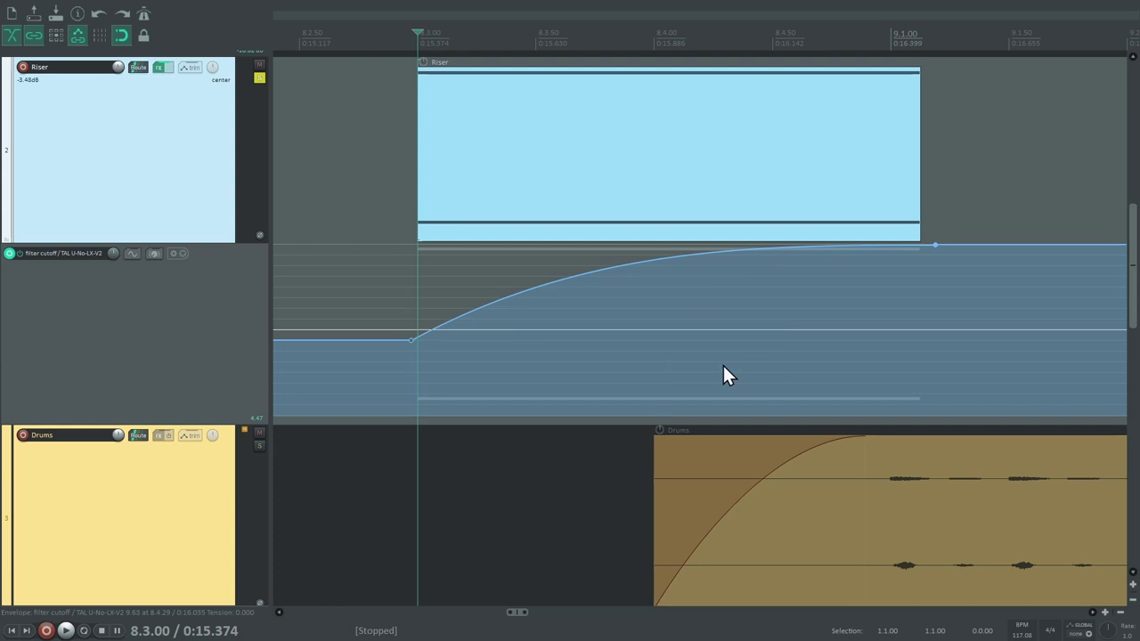
pyautogui.press('space')
pyautogui.press('space')
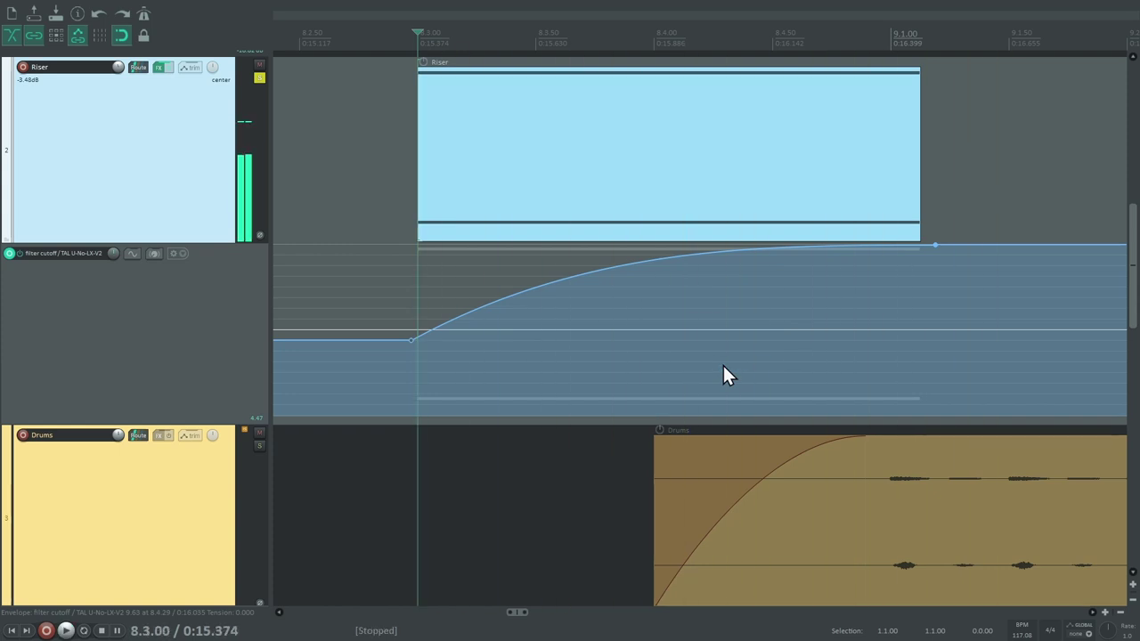
# Try the Fast end point shape on the cutoff ramp and audition it.
pyautogui.rightClick(410, 339)
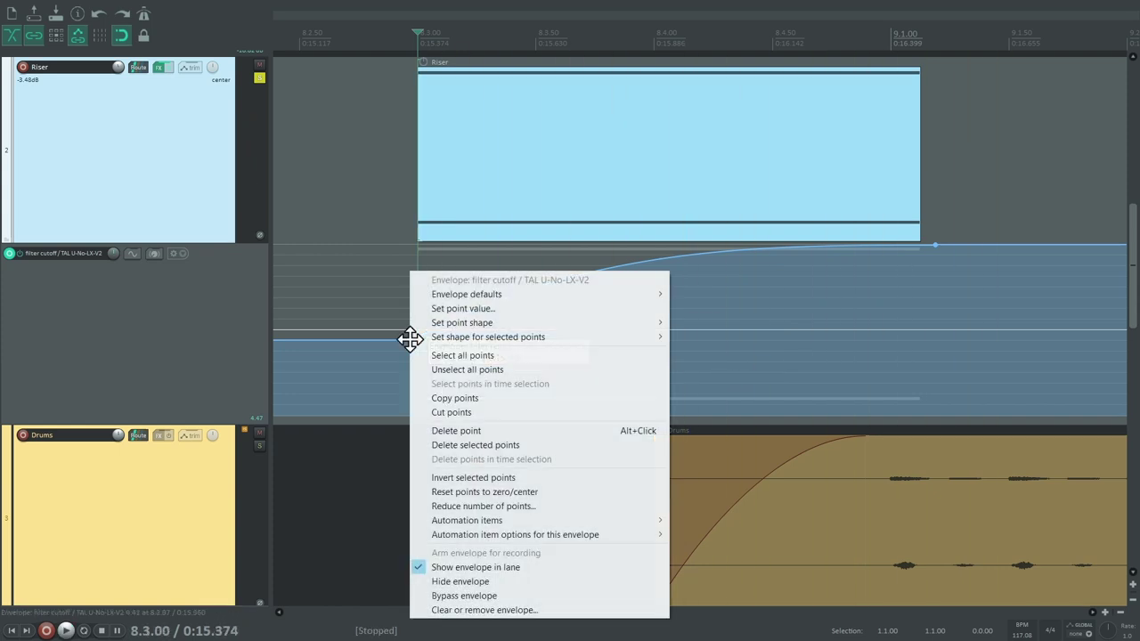
pyautogui.moveTo(611, 321)
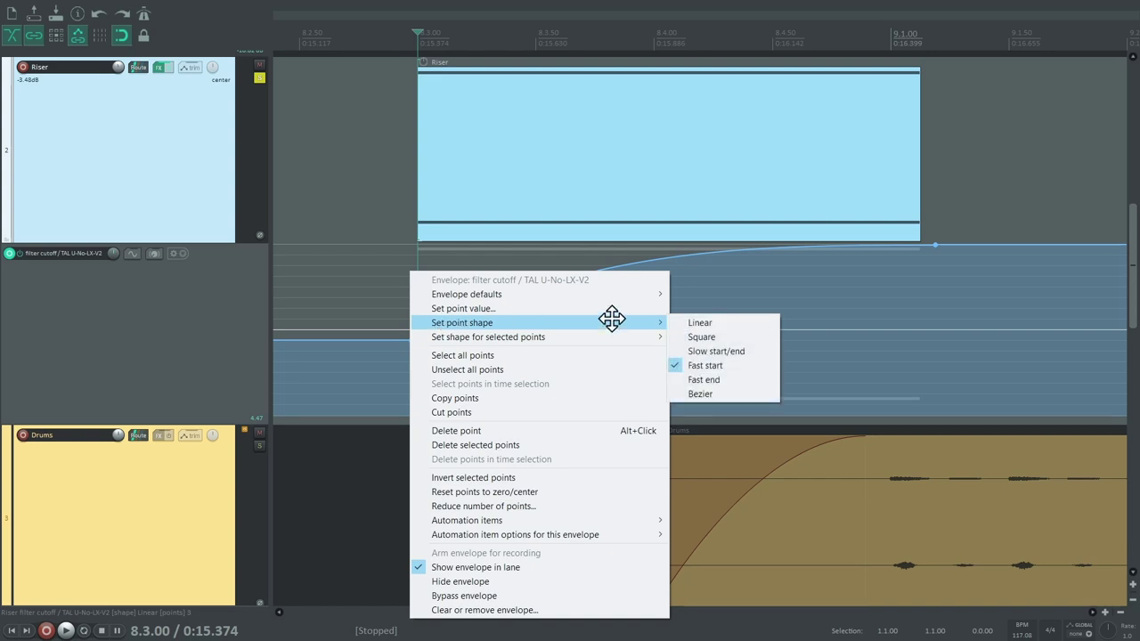
pyautogui.click(717, 378)
pyautogui.press('space')
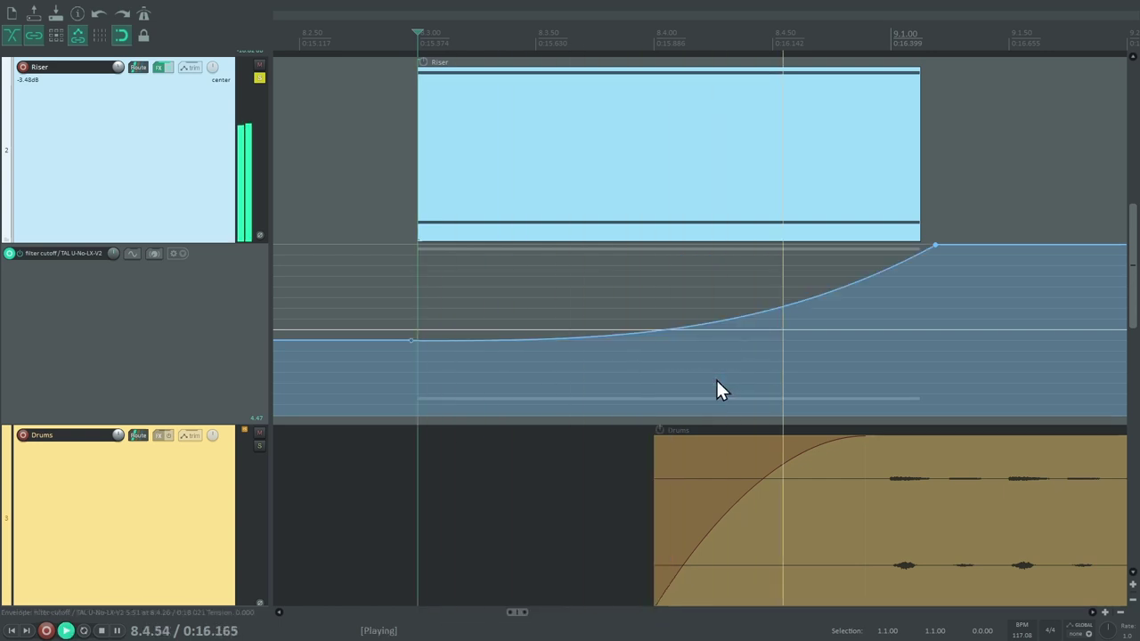
pyautogui.press('space')
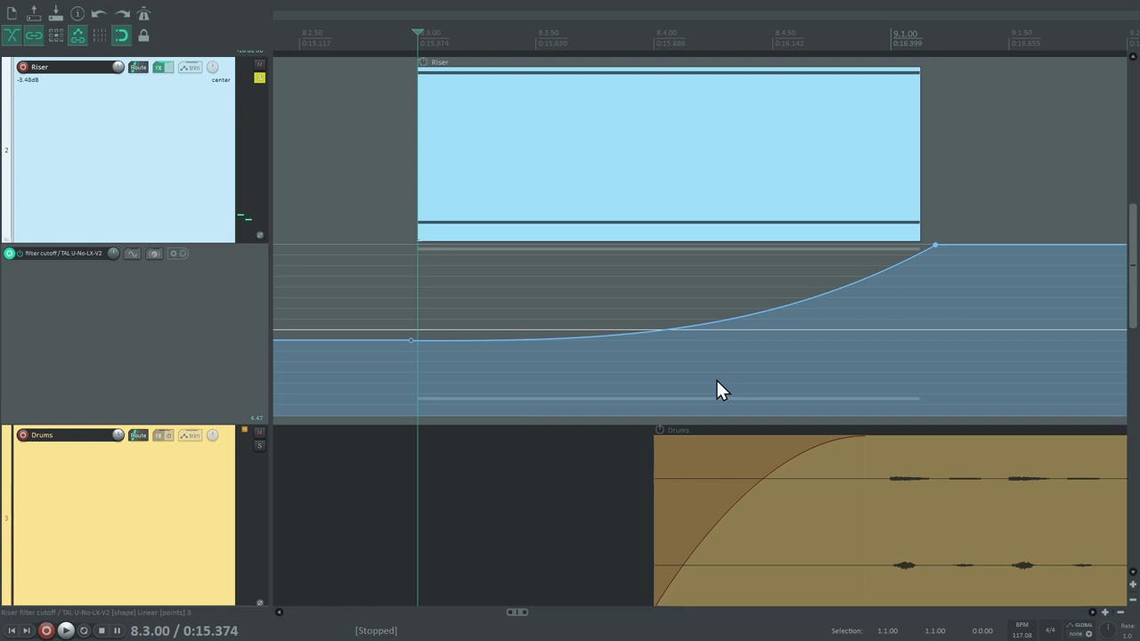
# Settle on the Bezier point shape for the cutoff ramp.
pyautogui.rightClick(410, 339)
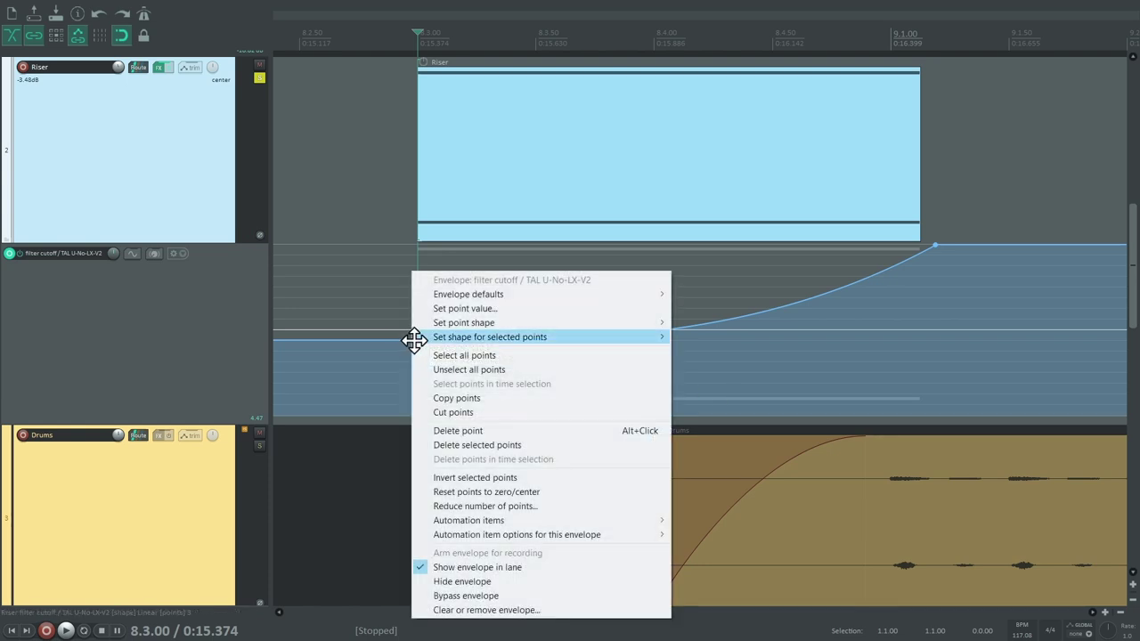
pyautogui.moveTo(442, 326)
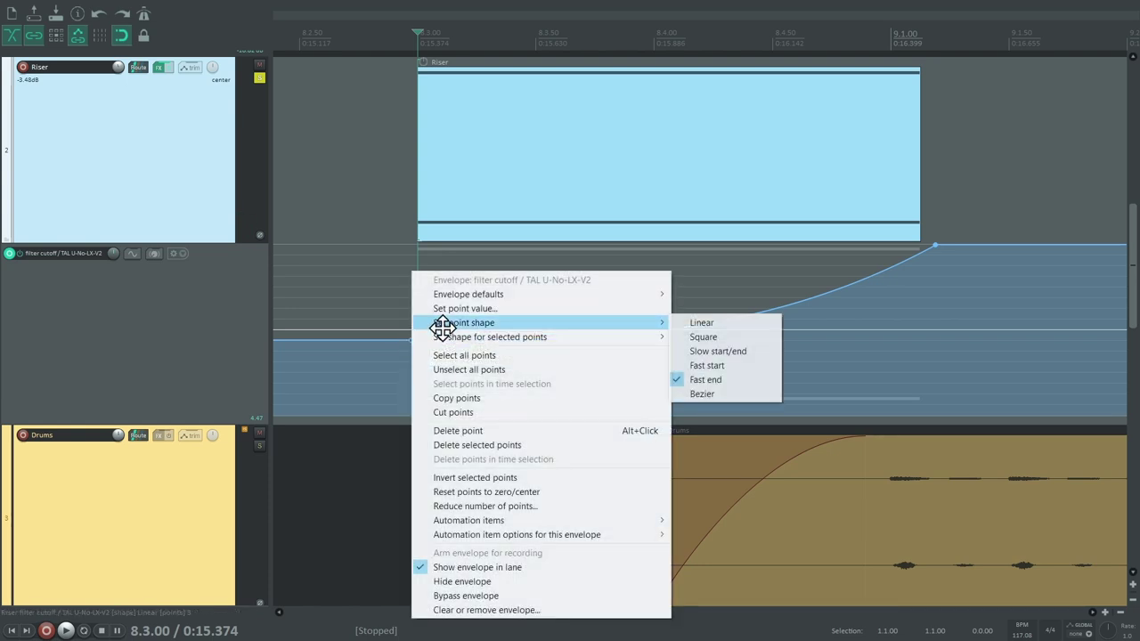
pyautogui.click(706, 390)
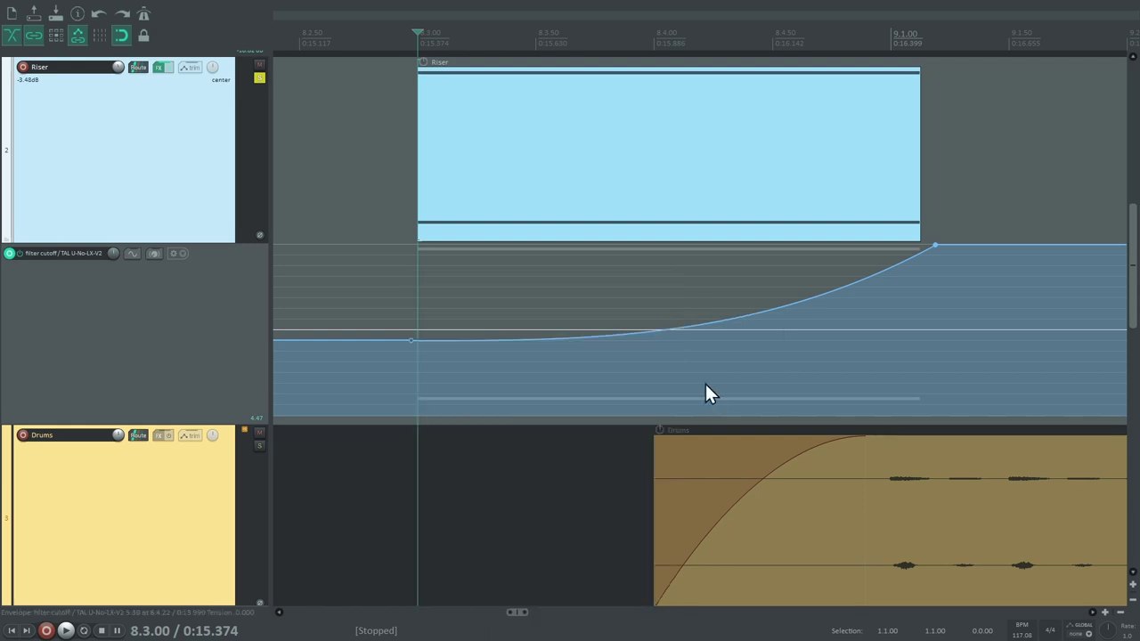
# Adjust the Bezier tension so the cutoff stays low then climbs steeply, auditioning each change.
pyautogui.moveTo(690, 323); pyautogui.dragTo(680, 272)
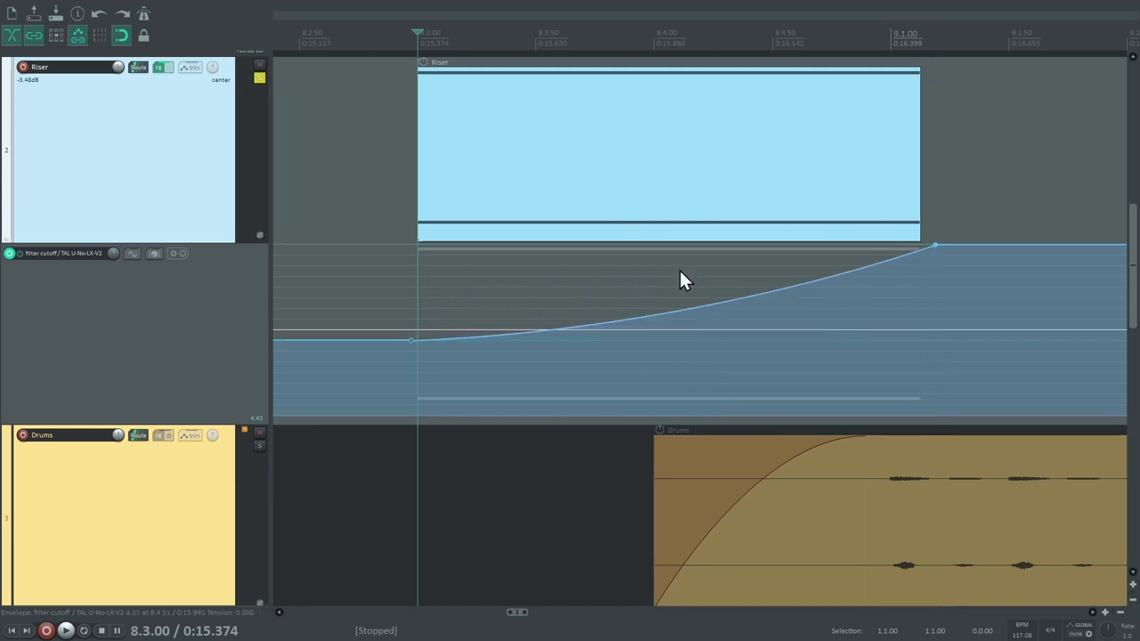
pyautogui.press('space')
pyautogui.press('space')
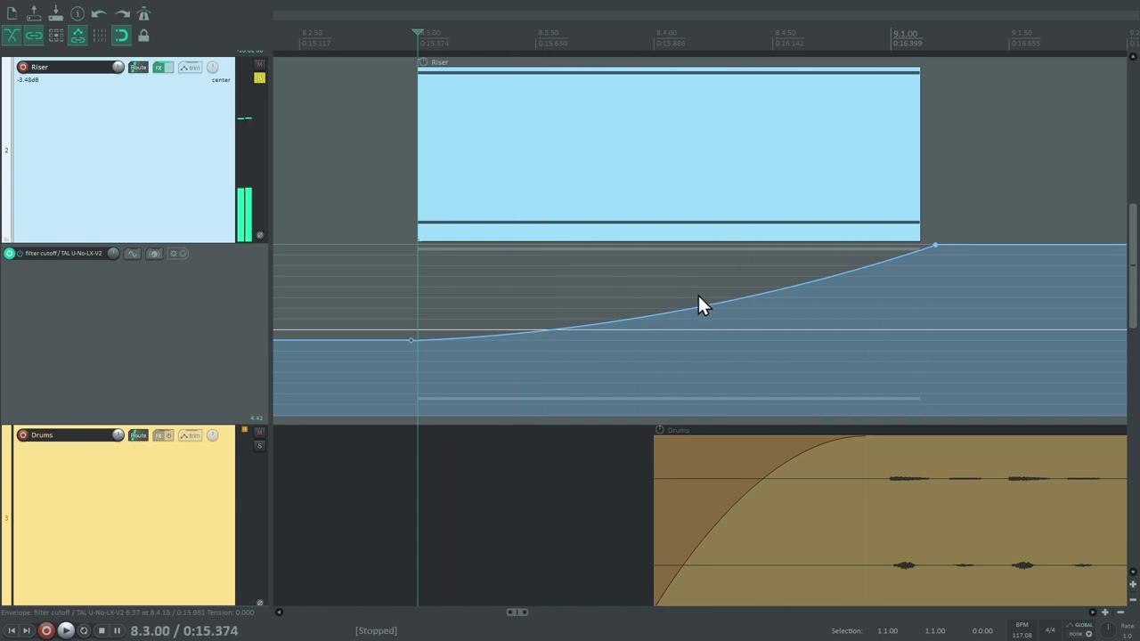
pyautogui.moveTo(705, 304); pyautogui.dragTo(742, 354)
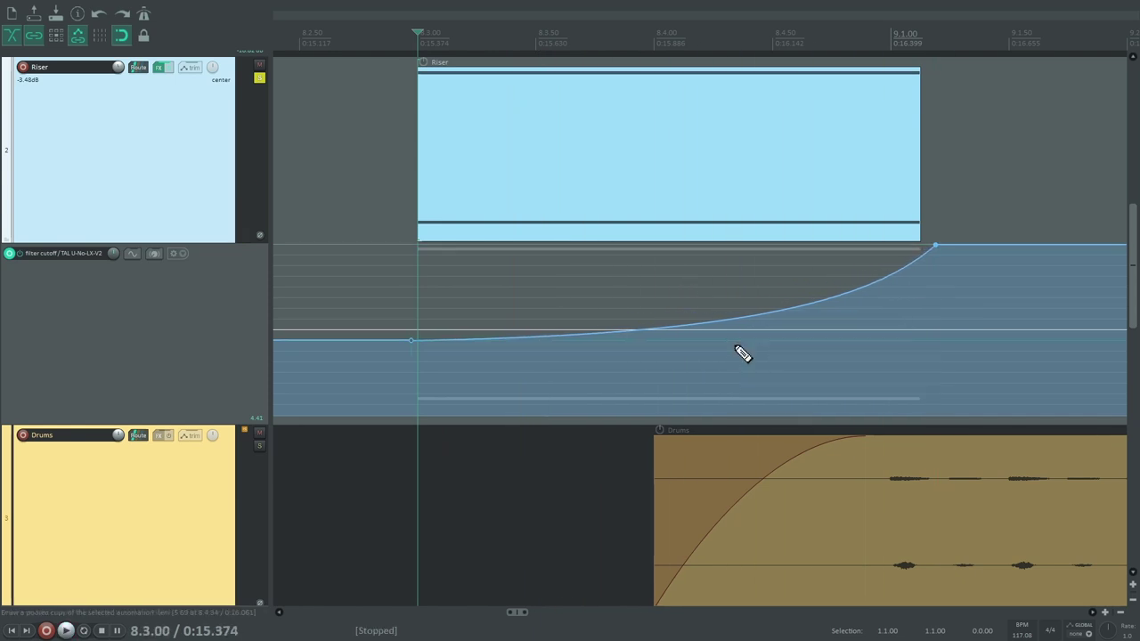
pyautogui.press('space')
pyautogui.press('space')
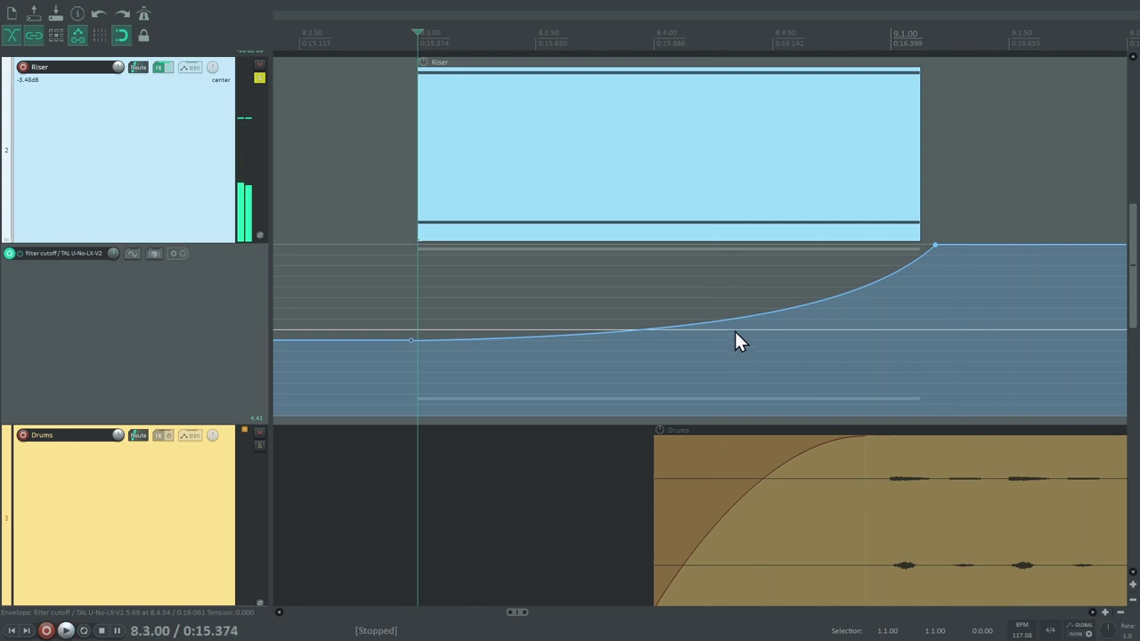
pyautogui.moveTo(733, 321); pyautogui.dragTo(740, 333)
pyautogui.press('space')
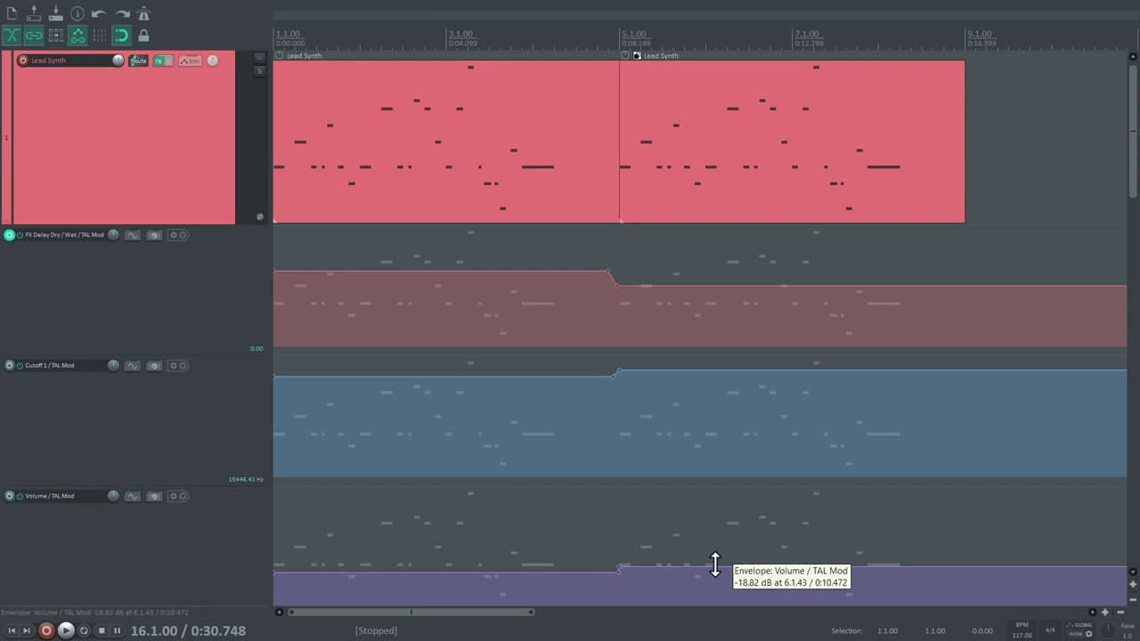
pyautogui.click(192, 62)
pyautogui.moveTo(254, 60); pyautogui.dragTo(794, 103)
pyautogui.click(899, 303)
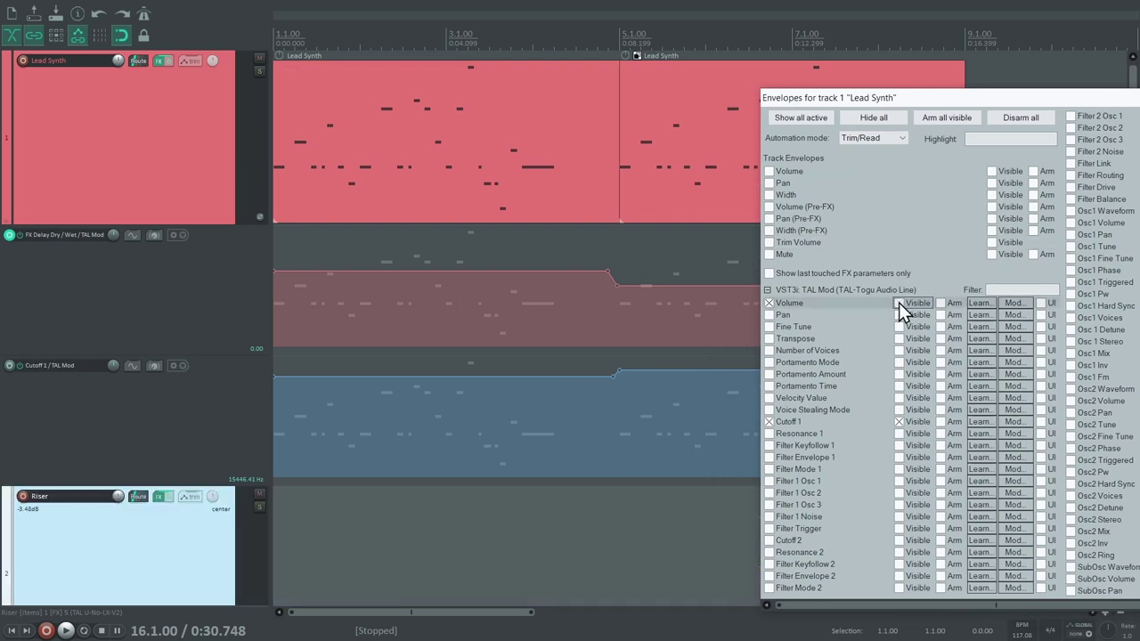
pyautogui.click(898, 425)
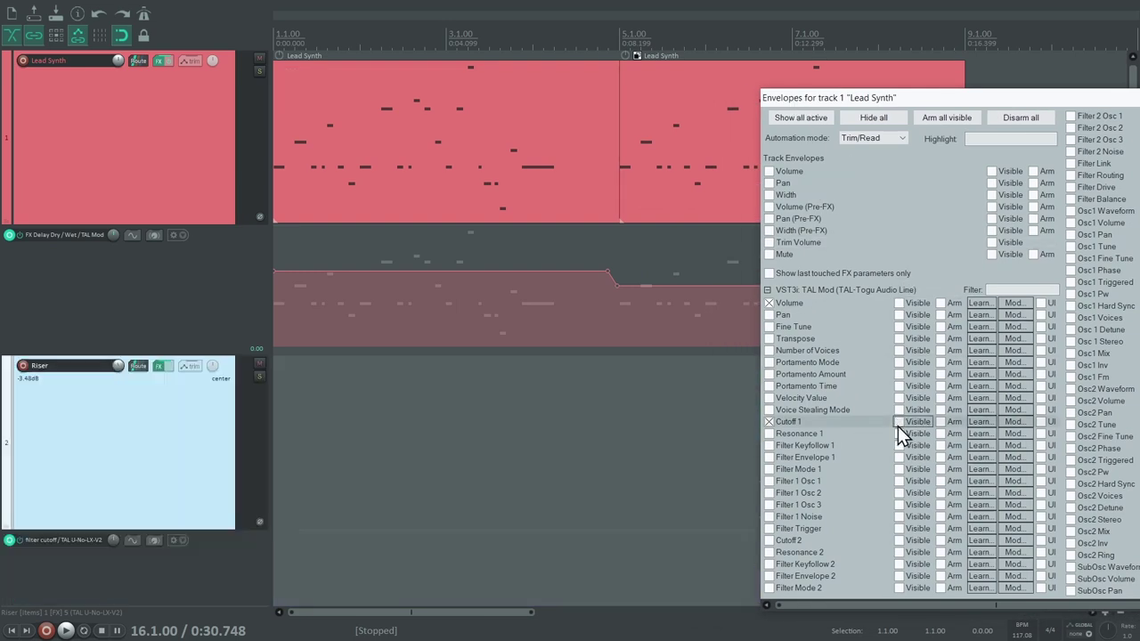
pyautogui.click(898, 426)
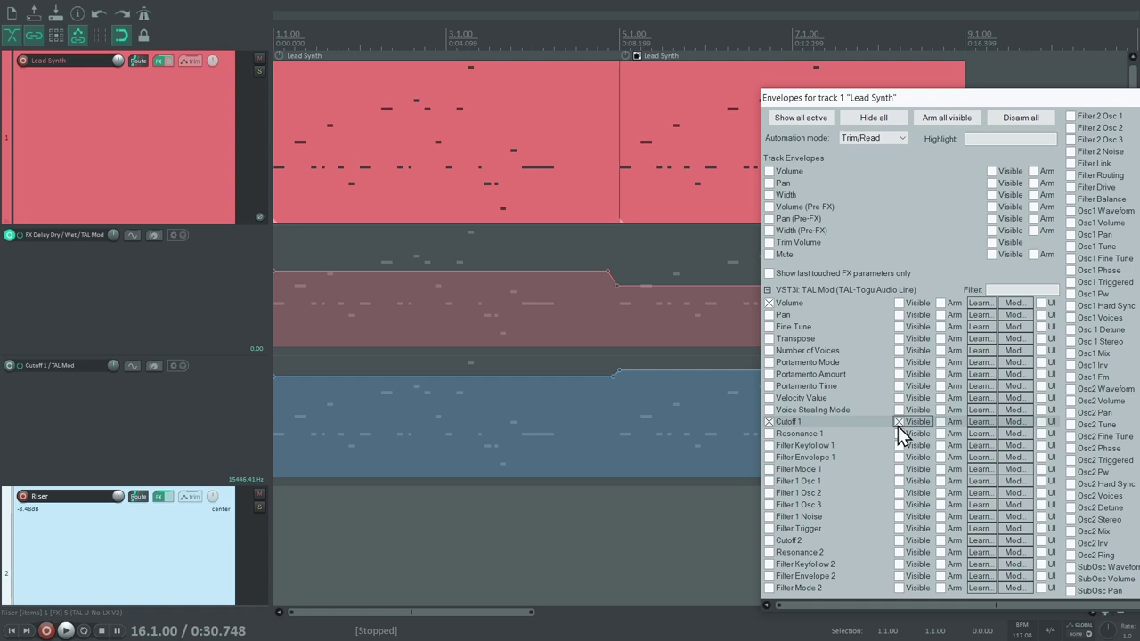
pyautogui.click(899, 303)
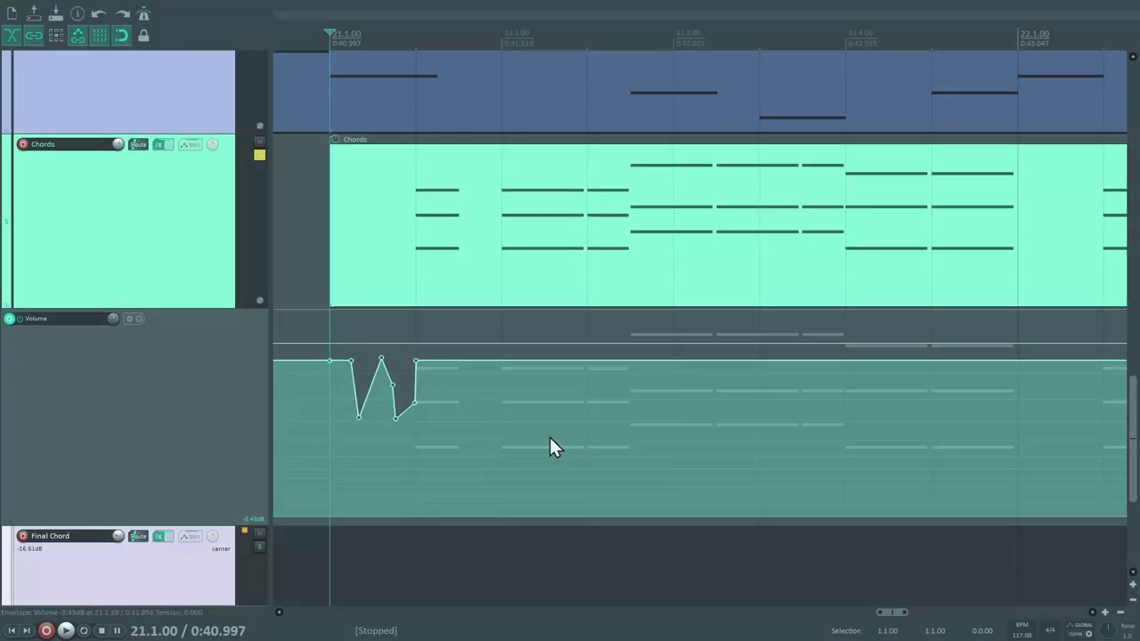
# Turn the staccato volume span into an automation item and loop it to bar 22.
pyautogui.moveTo(342, 429); pyautogui.dragTo(408, 436)
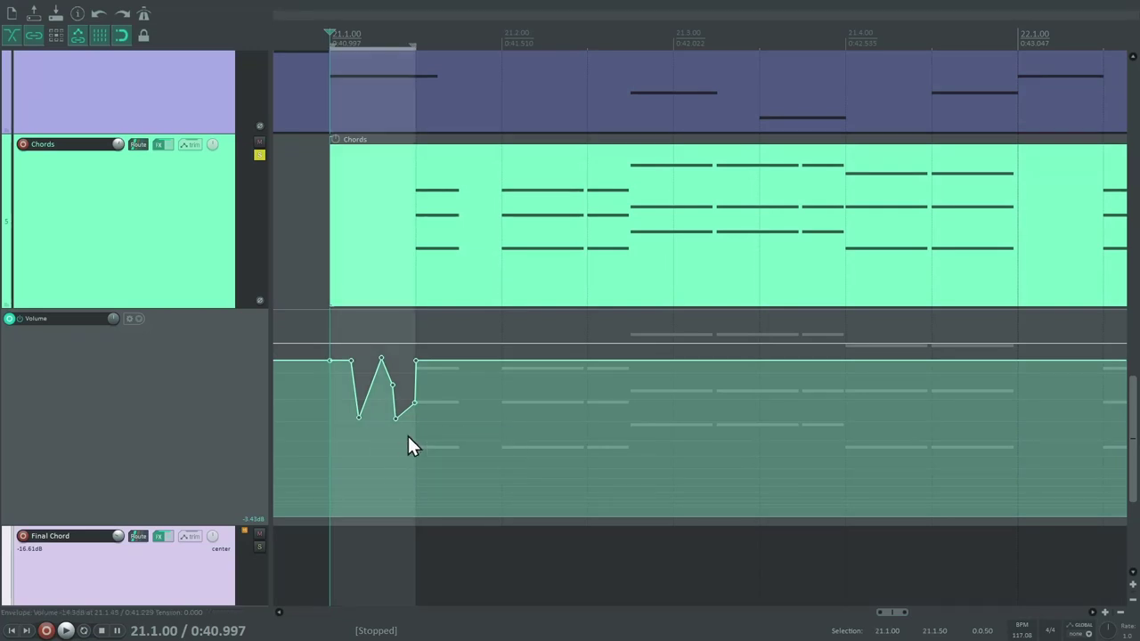
pyautogui.rightClick(407, 436)
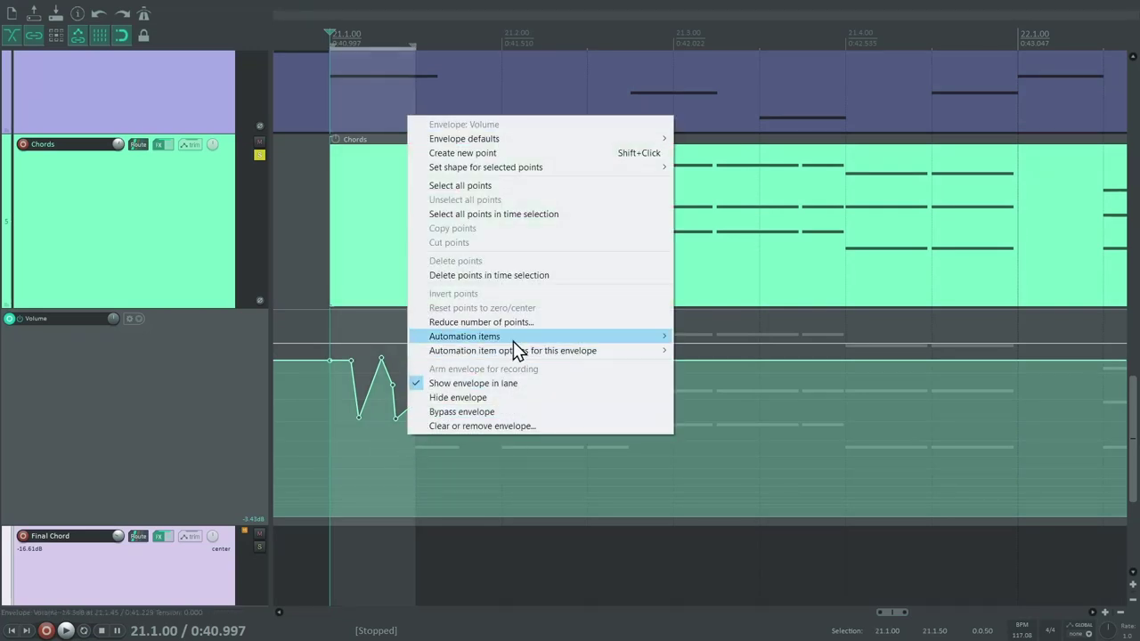
pyautogui.moveTo(520, 335)
pyautogui.click(726, 337)
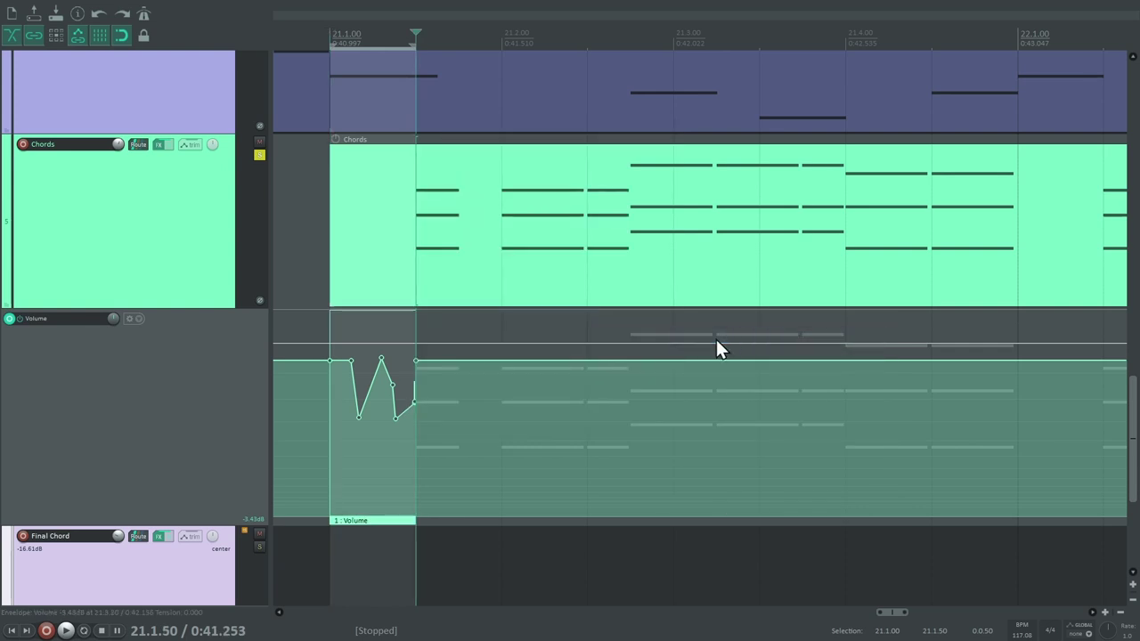
pyautogui.moveTo(412, 433); pyautogui.dragTo(1063, 425)
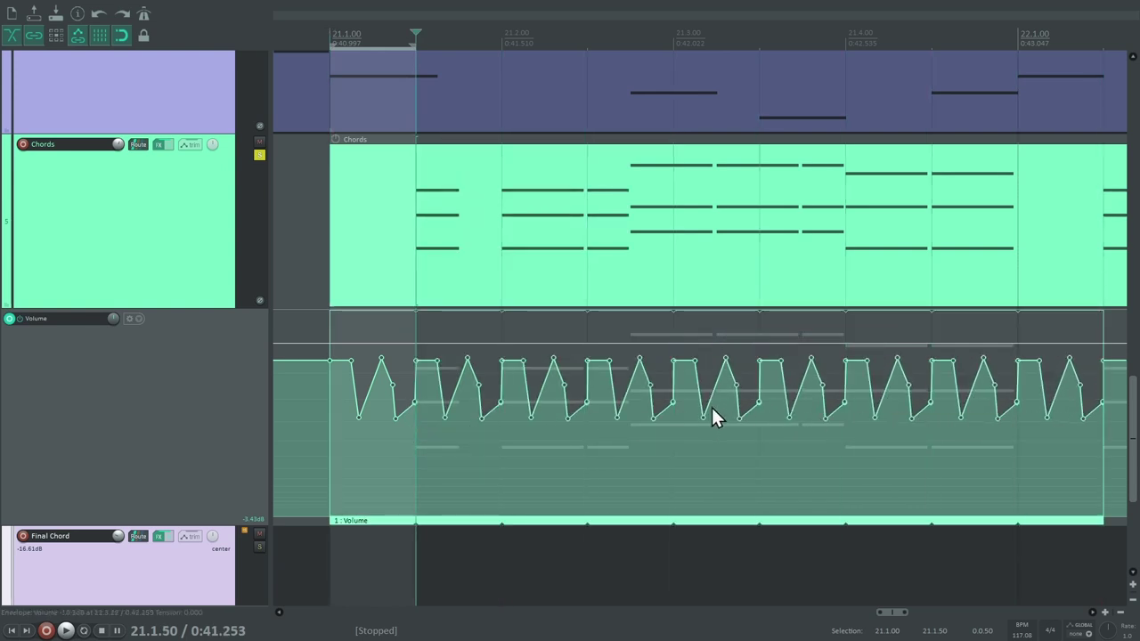
pyautogui.moveTo(703, 417)
pyautogui.mouseDown()
pyautogui.moveTo(703, 537)
pyautogui.moveTo(703, 425)
pyautogui.mouseUp()
# Extend the looped item to the Chords clip's end, auditioning from bar 21.
pyautogui.scroll(-6, 703, 426)
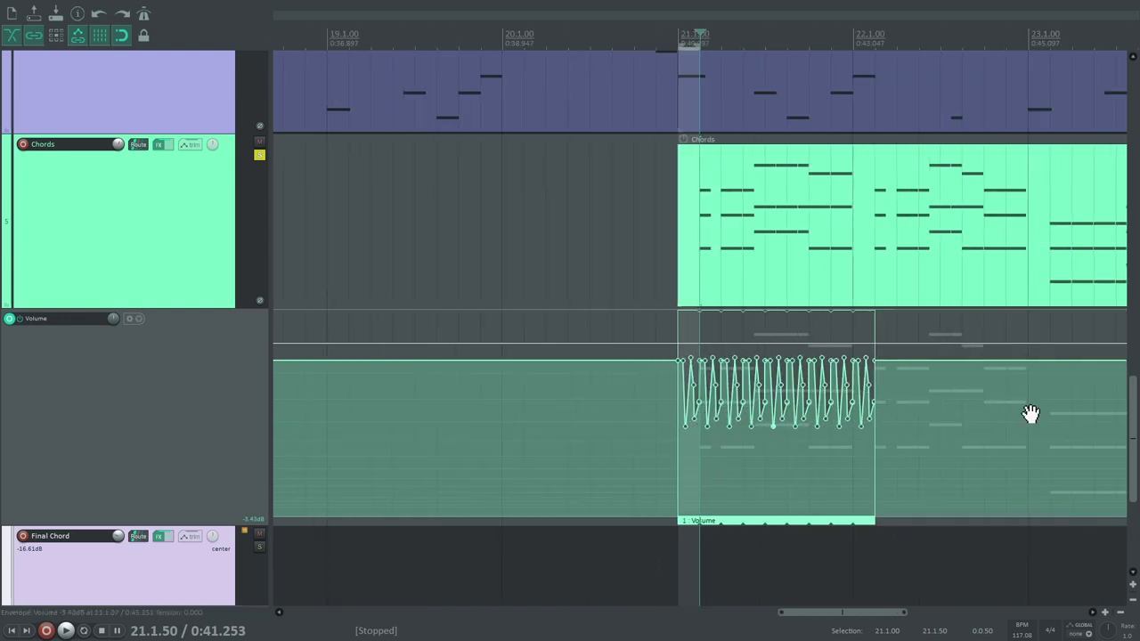
pyautogui.moveTo(1030, 415); pyautogui.dragTo(673, 436)
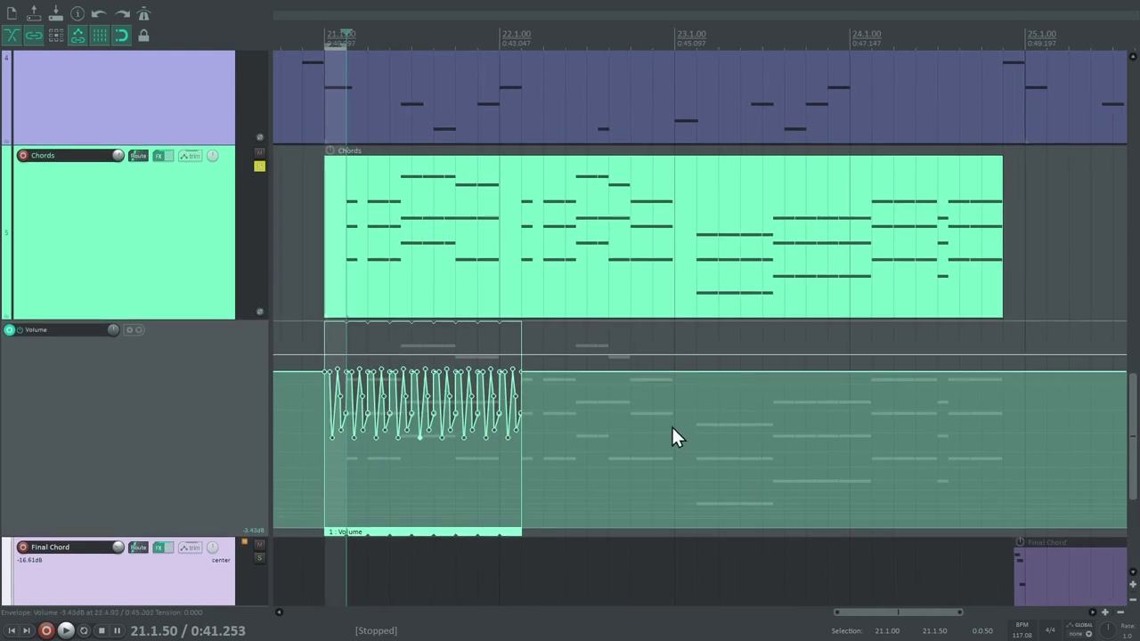
pyautogui.click(328, 37)
pyautogui.press('space')
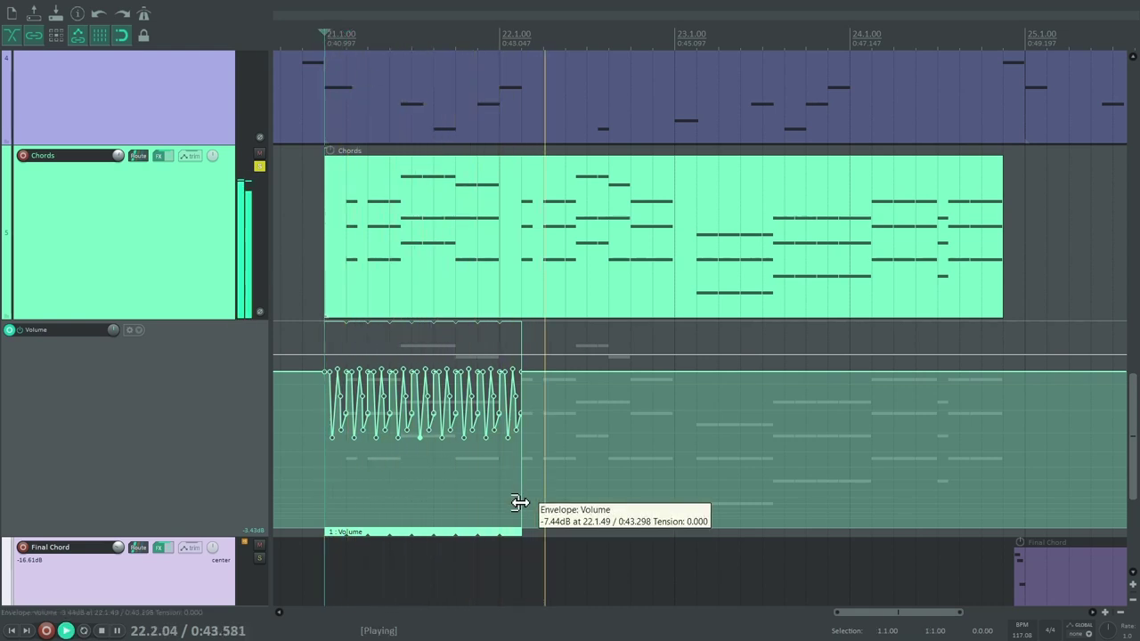
pyautogui.moveTo(519, 503); pyautogui.dragTo(993, 512)
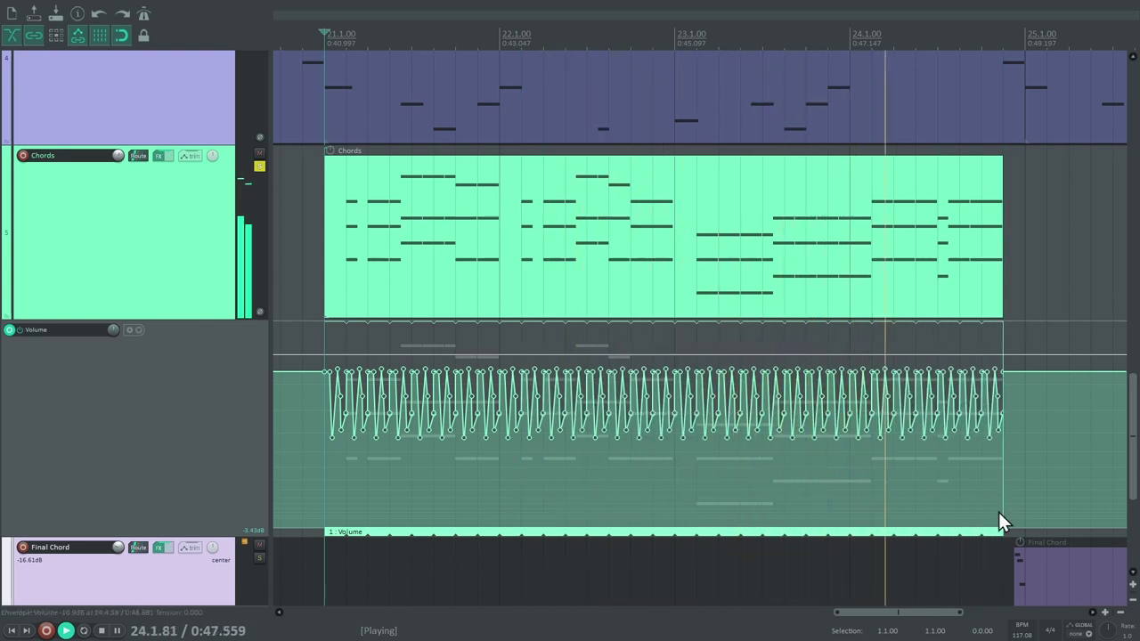
pyautogui.press('space')
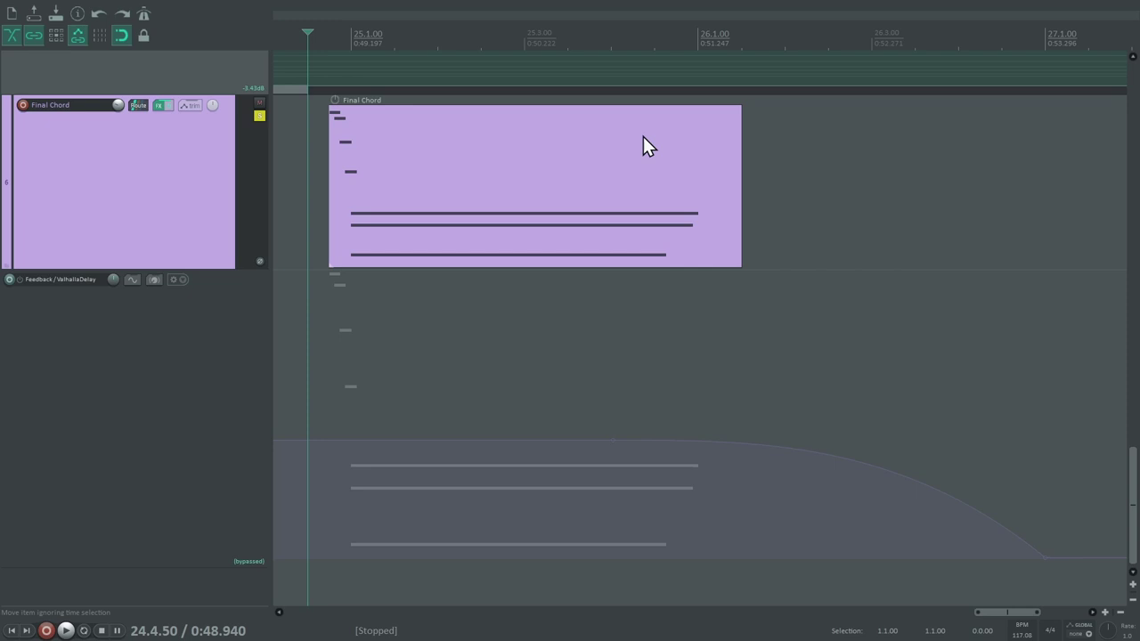
# Audition the Final Chord section and un-bypass its ValhallaDelay Feedback envelope.
pyautogui.press('space')
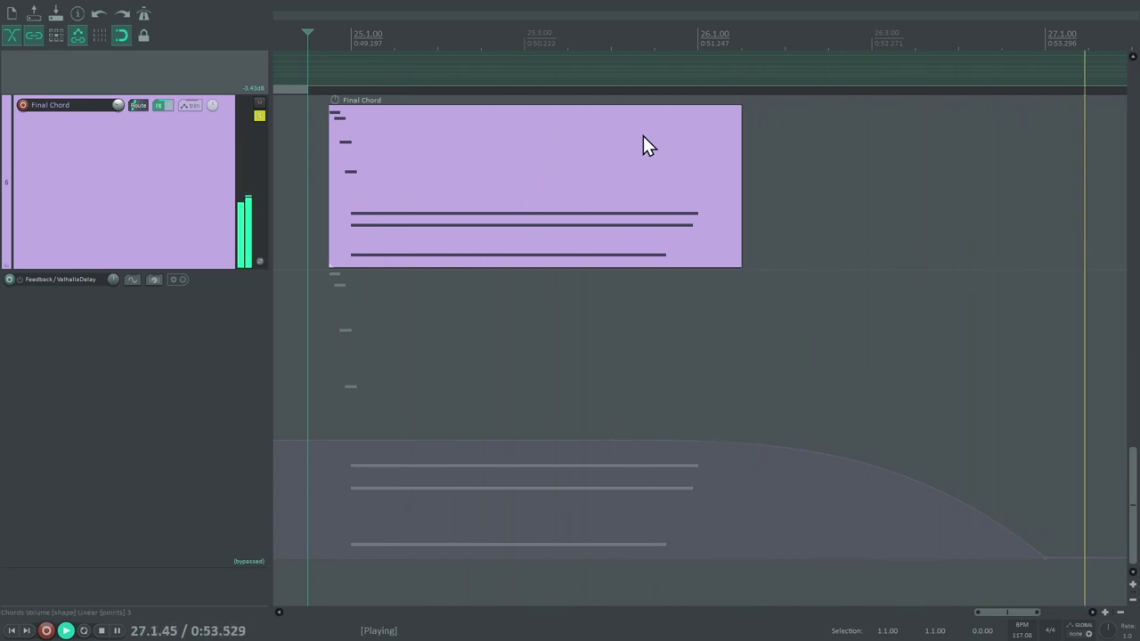
pyautogui.press('space')
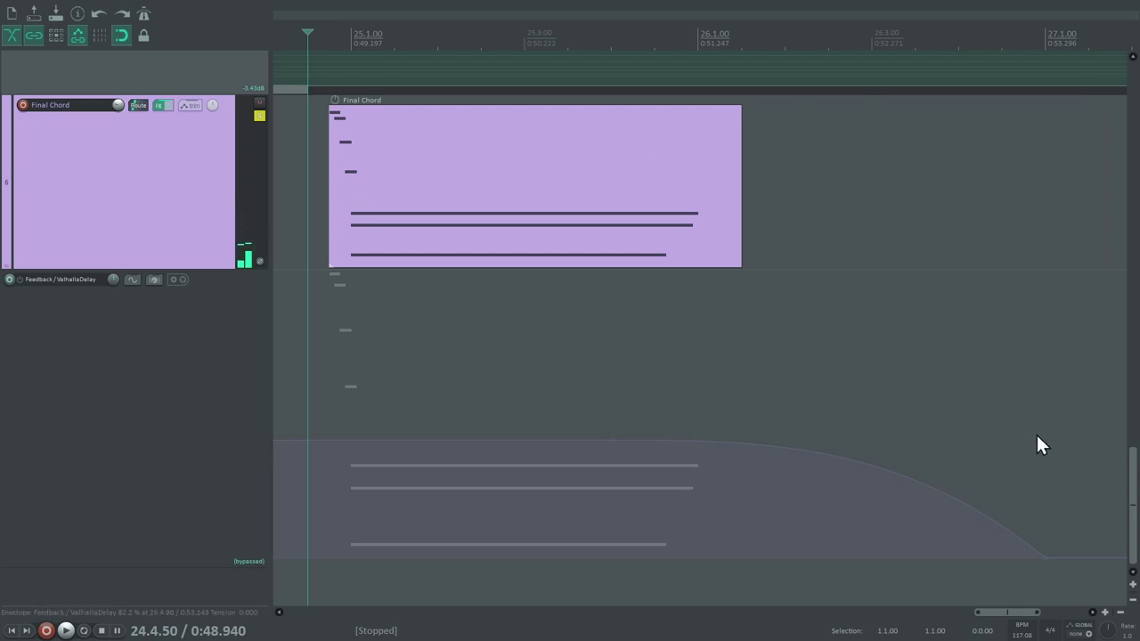
pyautogui.rightClick(877, 472)
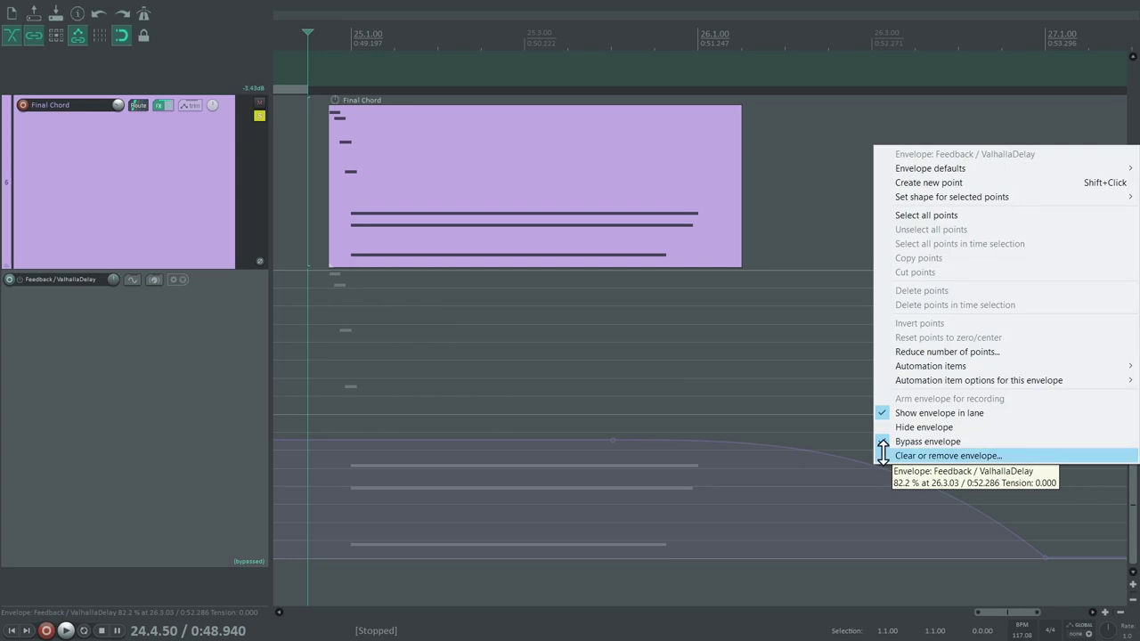
pyautogui.click(894, 439)
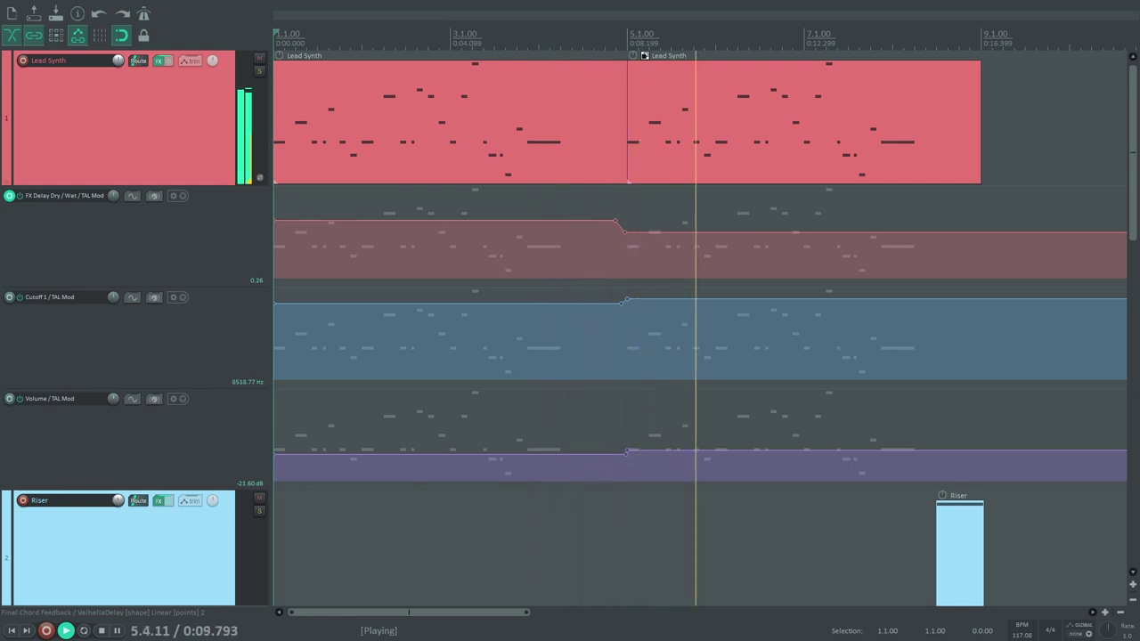
pyautogui.scroll(-2, 137, 445)
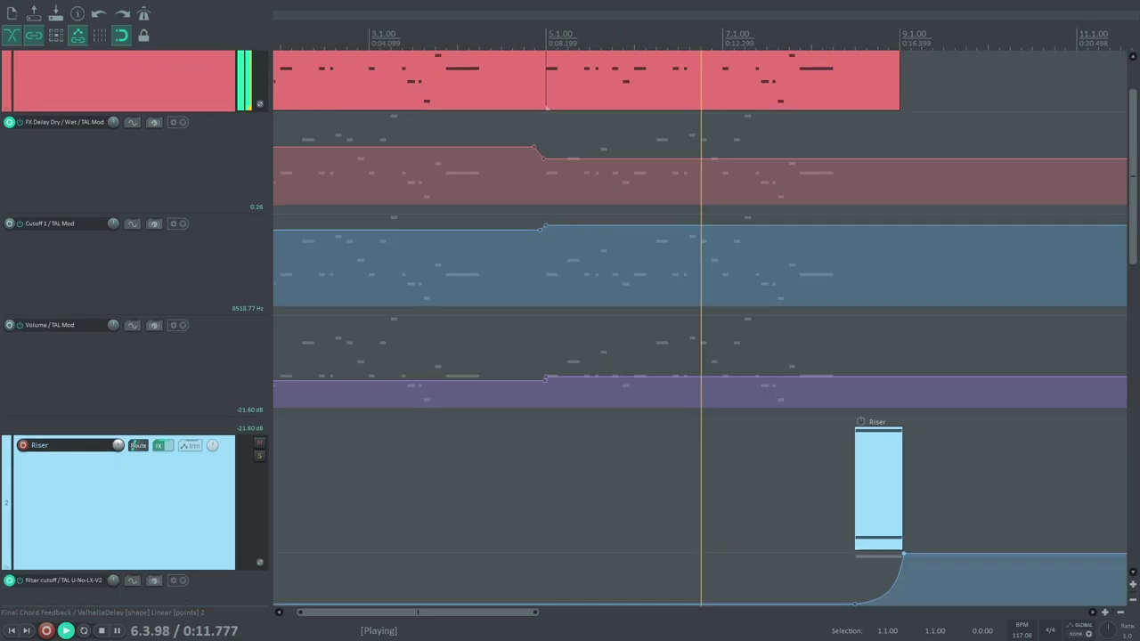
pyautogui.scroll(-8, 137, 445)
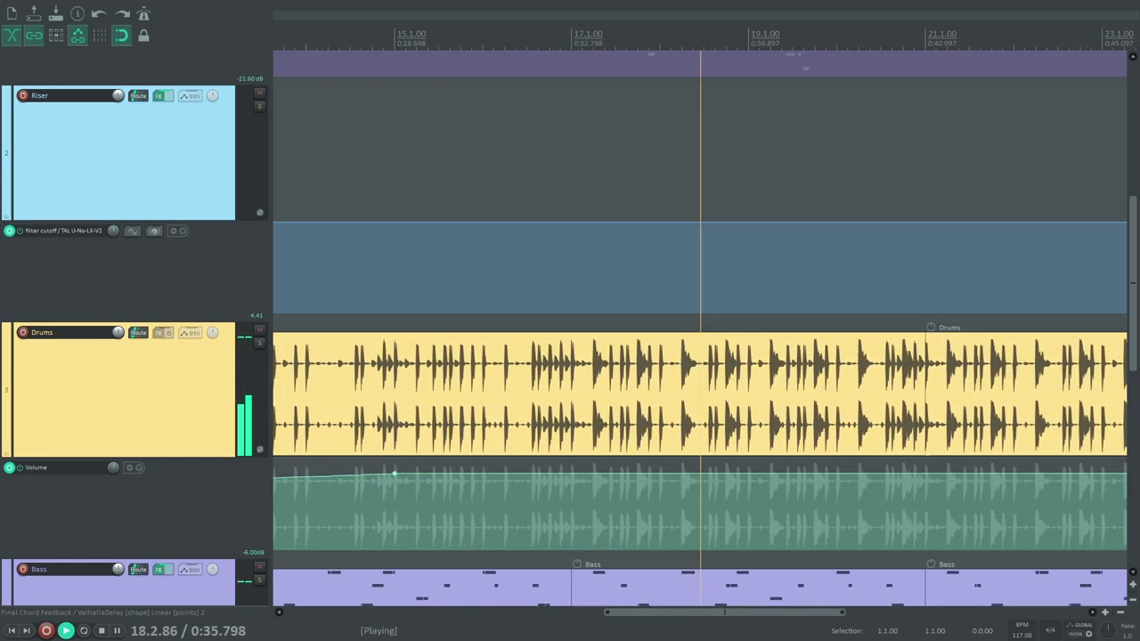
pyautogui.scroll(-10, 700, 338)
pyautogui.scroll(-3, 700, 338)
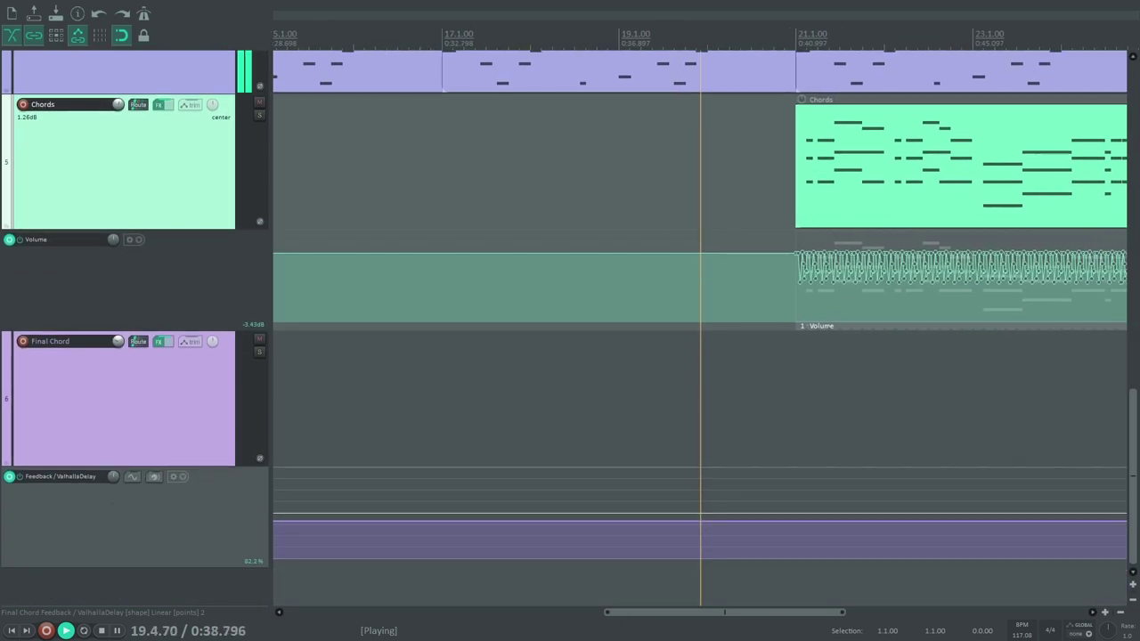